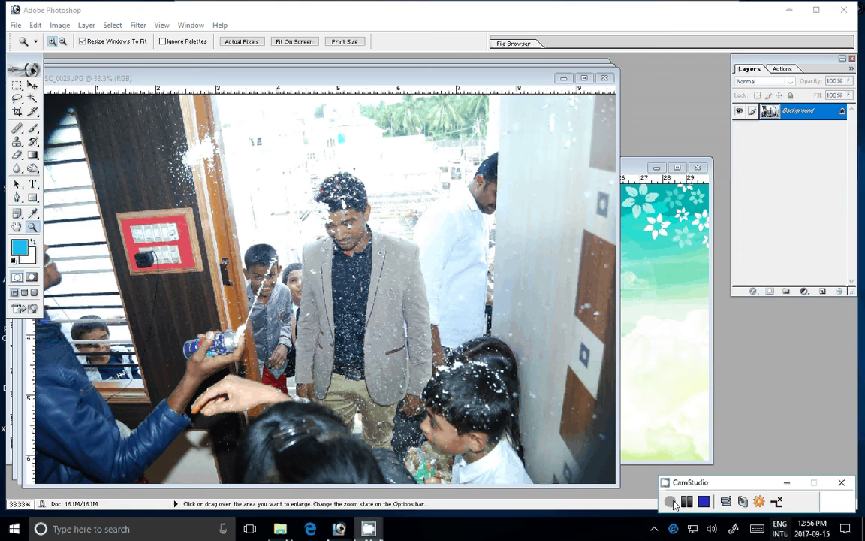
Resize the DSC_0023 photo to 8 inches wide (2400 × 1611 pixels at 300 ppi)
{"action": "left_click", "coordinate": [671, 502]}
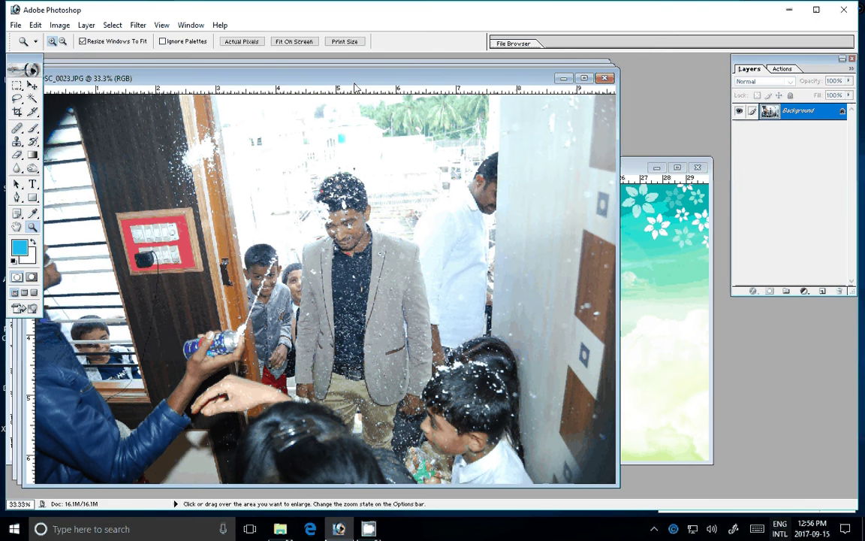
{"action": "key", "text": "ctrl+alt+i"}
{"action": "key", "text": "Tab"}
{"action": "key", "text": "Tab"}
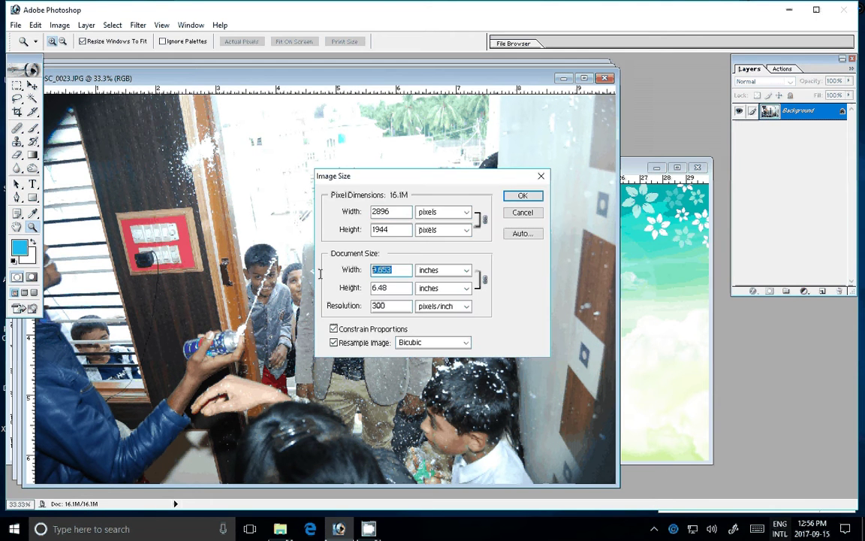
{"action": "type", "text": "8"}
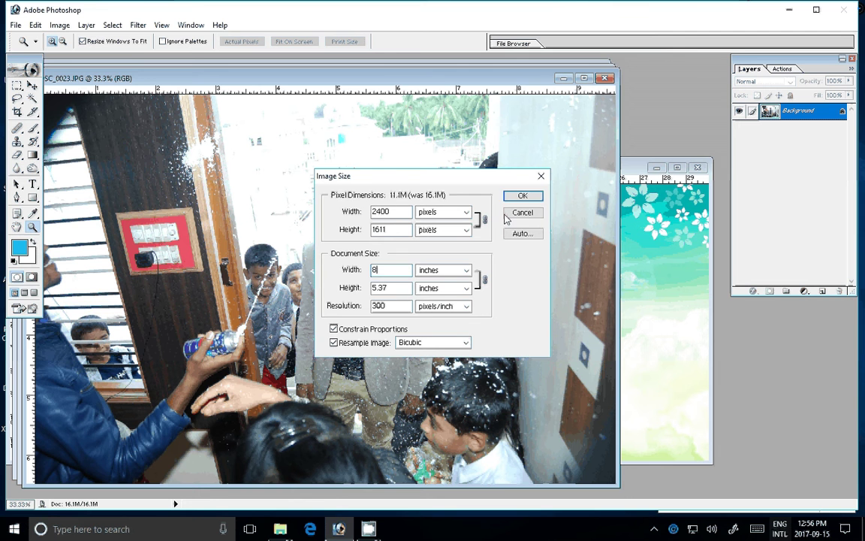
{"action": "key", "text": "Return"}
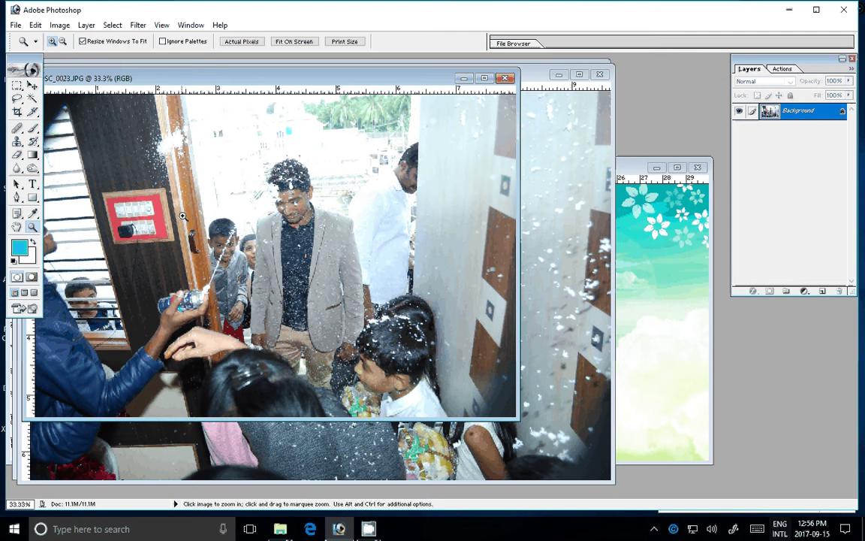
Drag DSC_0023 into Vol - 001, position it top-left, and bring its layer to the front
{"action": "key", "text": "v"}
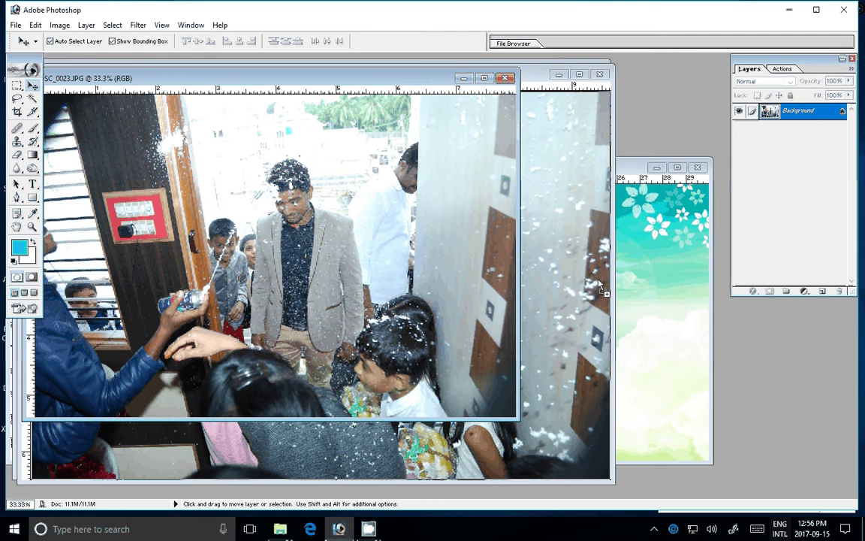
{"action": "left_click_drag", "start_coordinate": [598, 285], "coordinate": [661, 300]}
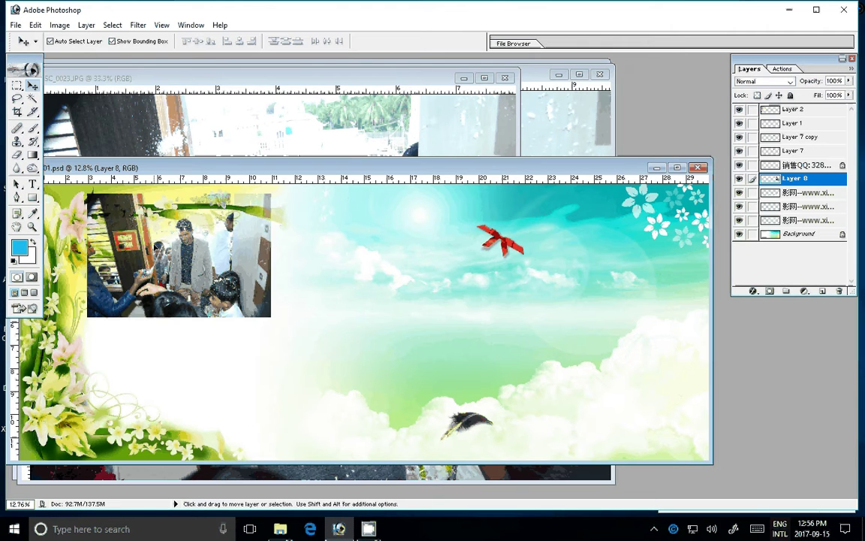
{"action": "left_click_drag", "start_coordinate": [157, 246], "coordinate": [449, 180]}
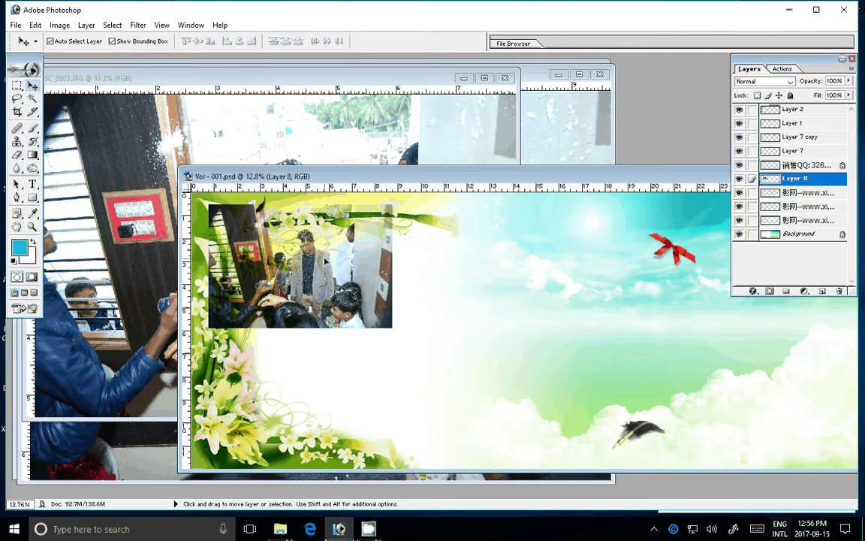
{"action": "left_click_drag", "start_coordinate": [324, 262], "coordinate": [320, 257]}
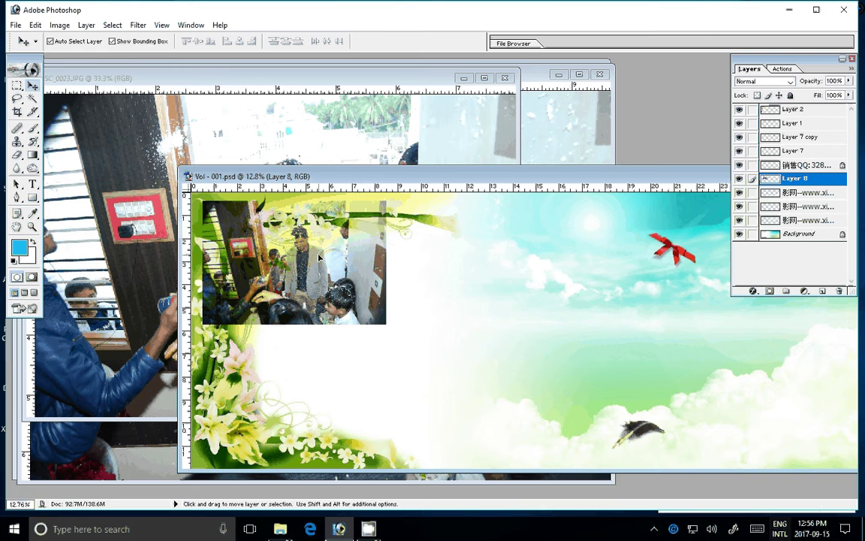
{"action": "left_click_drag", "start_coordinate": [319, 258], "coordinate": [320, 264]}
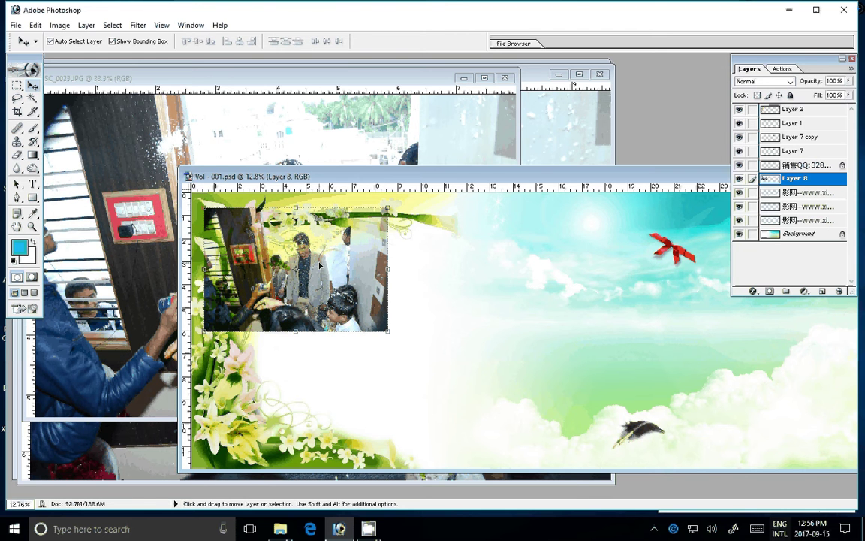
{"action": "key", "text": "ctrl+shift+bracketright"}
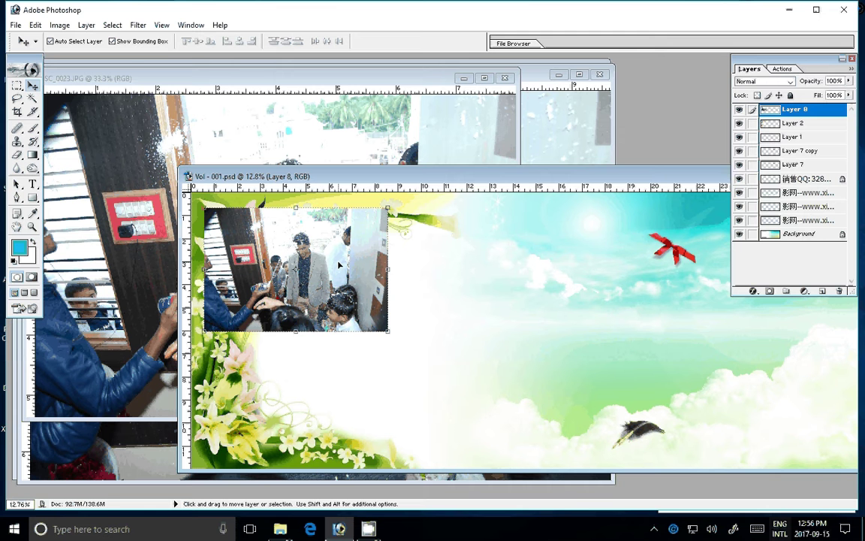
{"action": "left_click", "coordinate": [474, 97]}
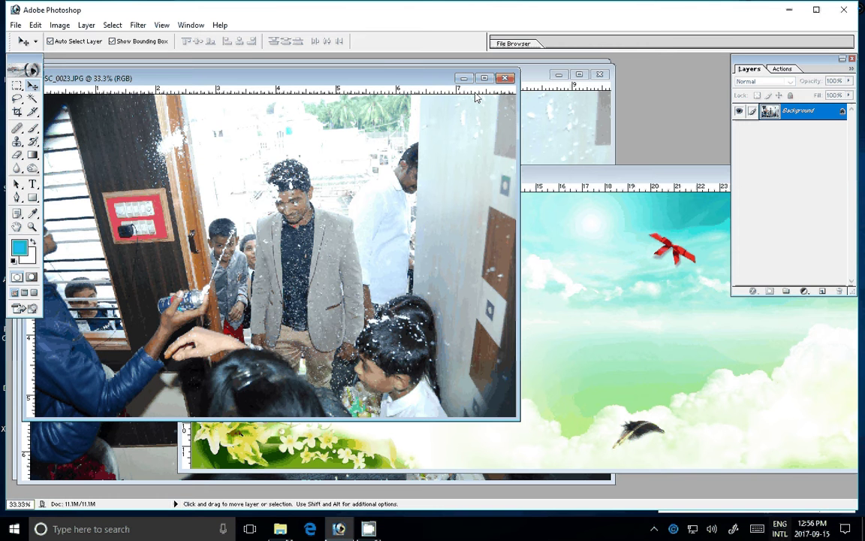
Resize the DSC_0022 photo to 7 inches wide
{"action": "key", "text": "ctrl+Tab"}
{"action": "key", "text": "ctrl+Tab"}
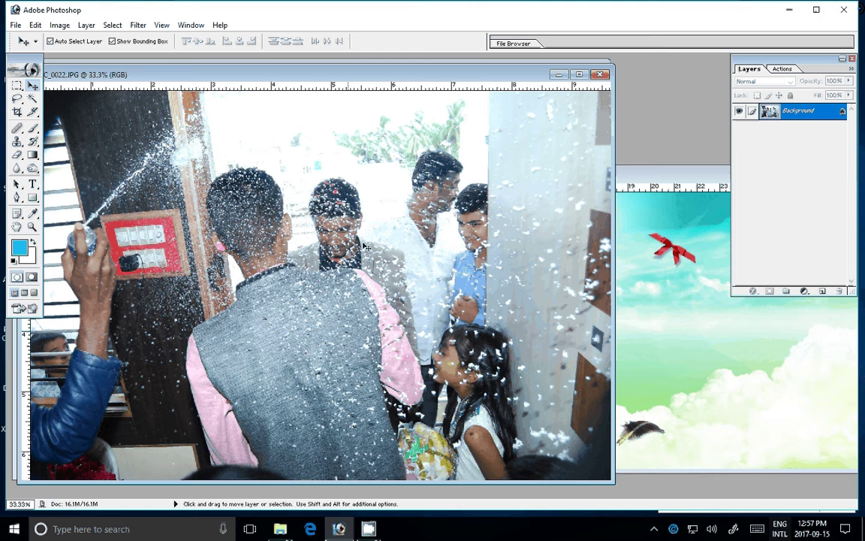
{"action": "right_click", "coordinate": [476, 75]}
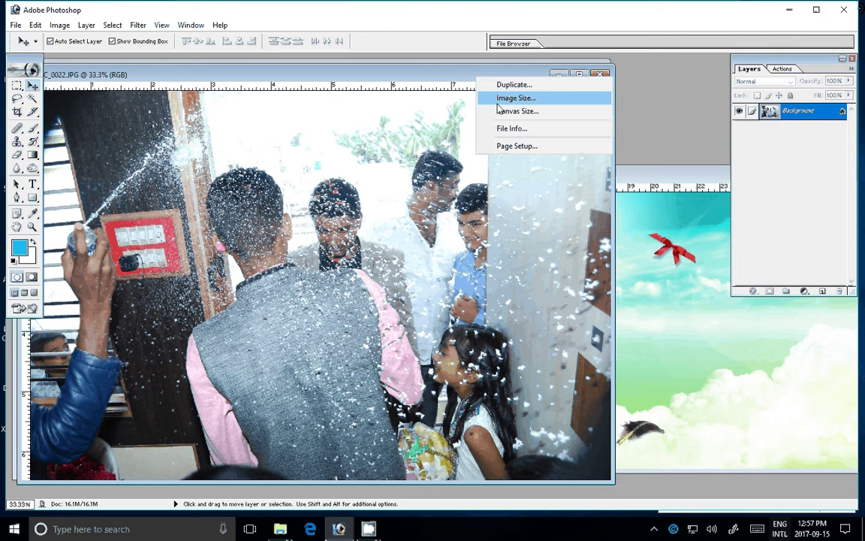
{"action": "left_click", "coordinate": [515, 99]}
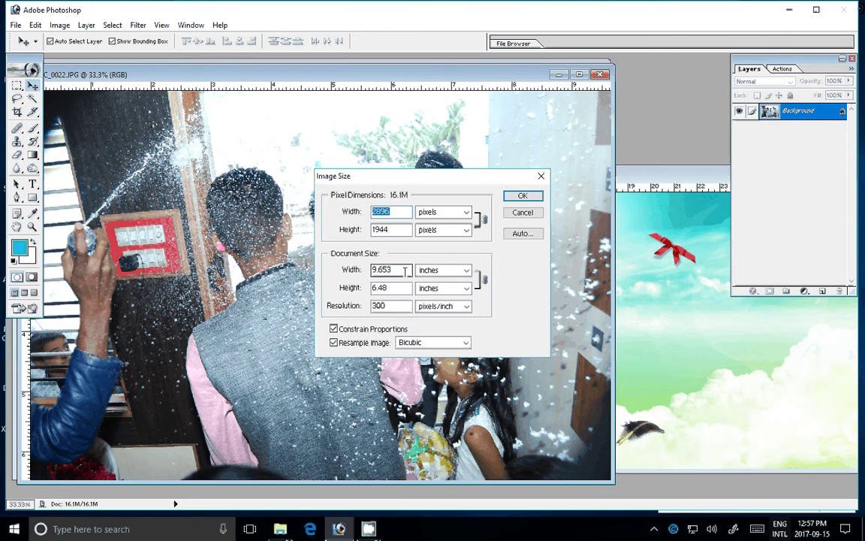
{"action": "left_click_drag", "start_coordinate": [405, 273], "coordinate": [359, 264]}
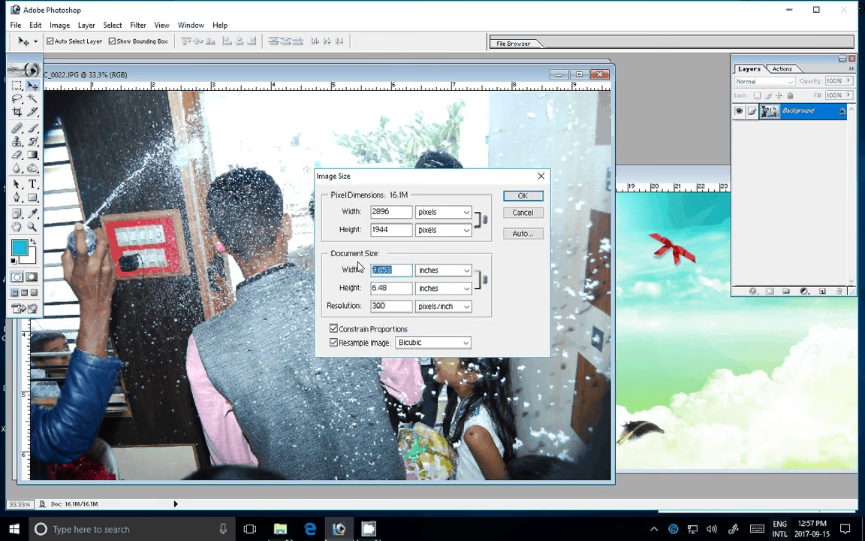
{"action": "type", "text": "7"}
{"action": "key", "text": "Return"}
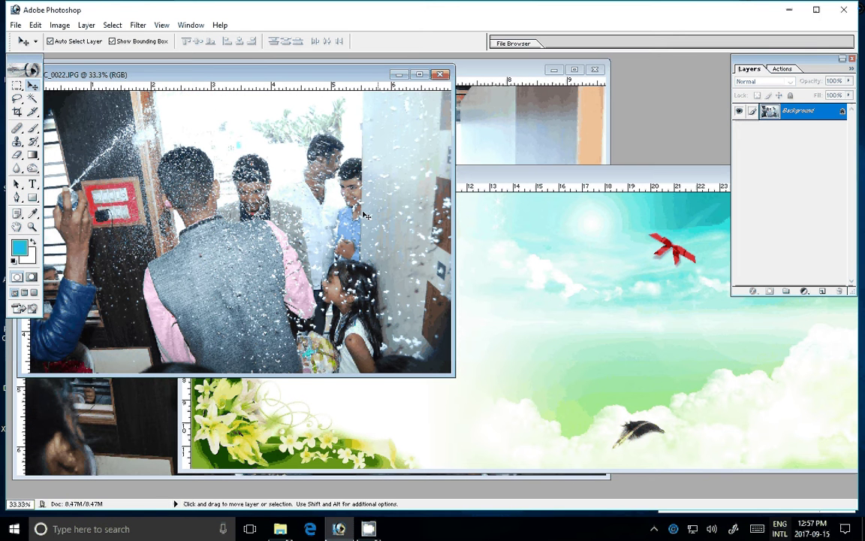
Place DSC_0022 beside the first photo, then close DSC_0022 unsaved and close DSC_0021
{"action": "mouse_move", "coordinate": [366, 216]}
{"action": "left_mouse_down"}
{"action": "mouse_move", "coordinate": [527, 256]}
{"action": "mouse_move", "coordinate": [517, 257]}
{"action": "left_mouse_up"}
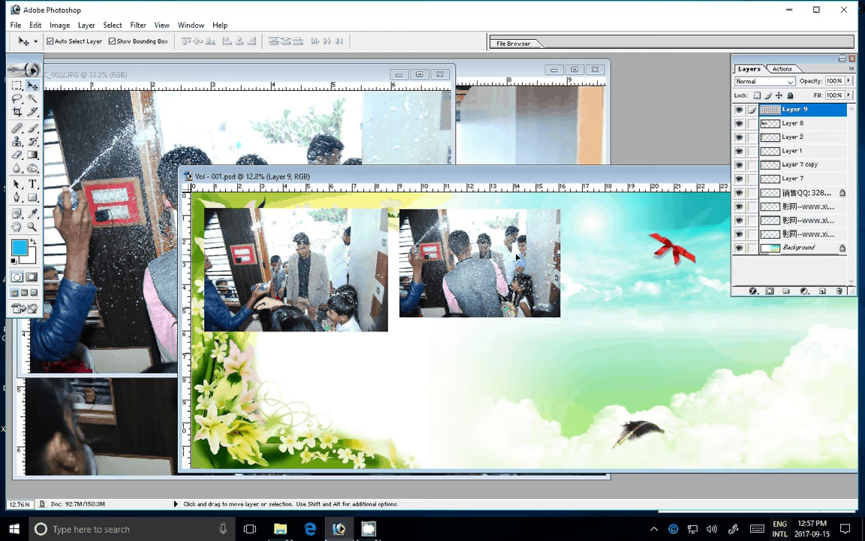
{"action": "left_click", "coordinate": [441, 75]}
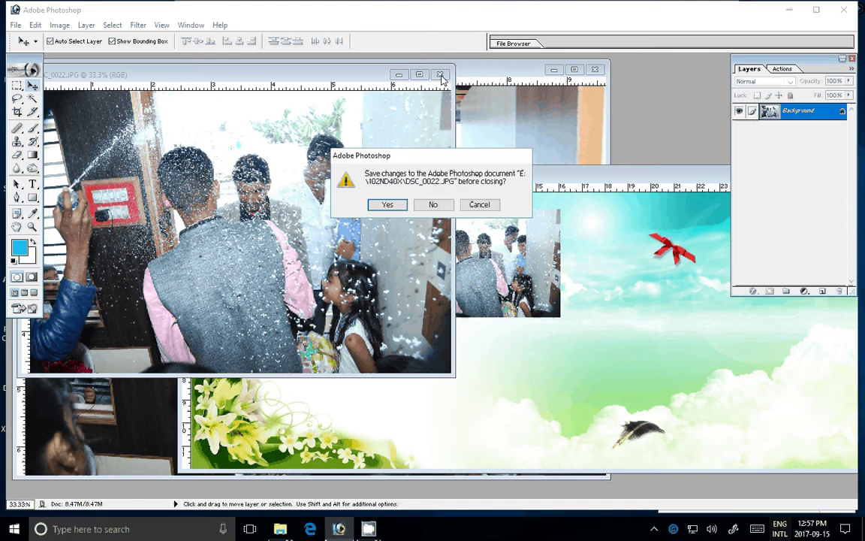
{"action": "key", "text": "n"}
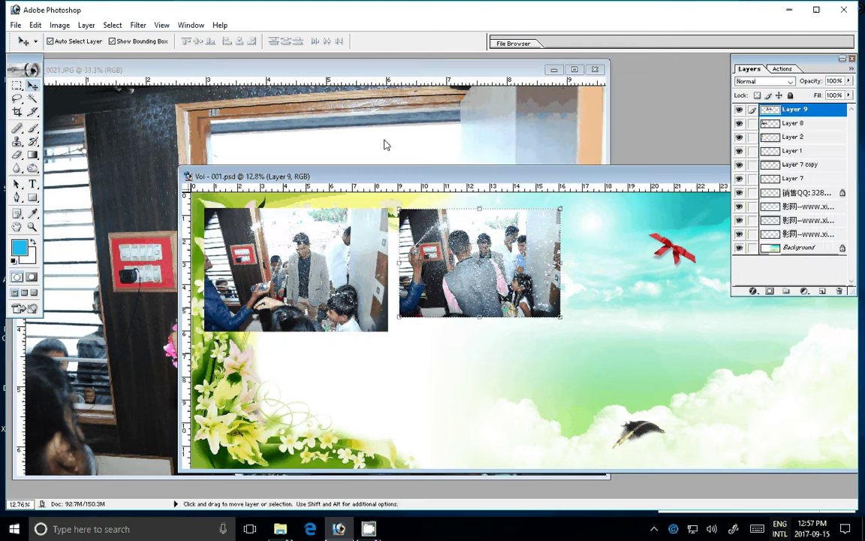
{"action": "left_click", "coordinate": [384, 144]}
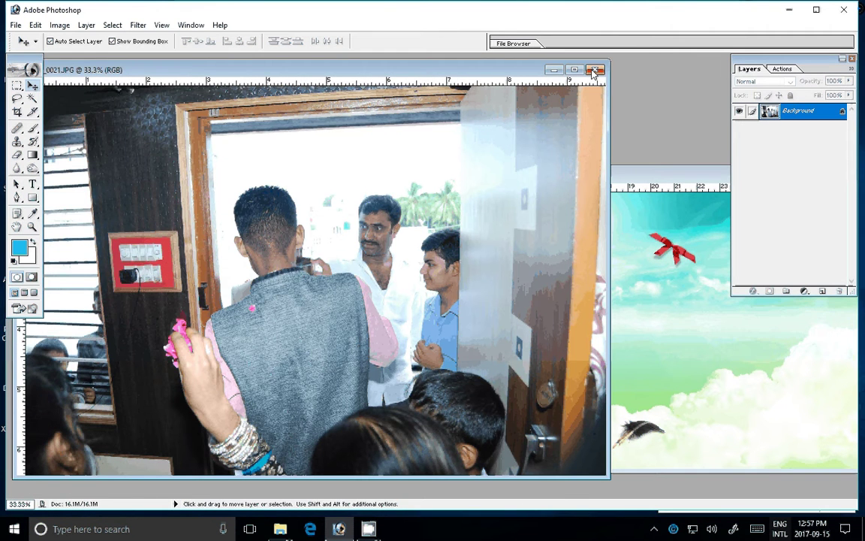
{"action": "left_click", "coordinate": [594, 71]}
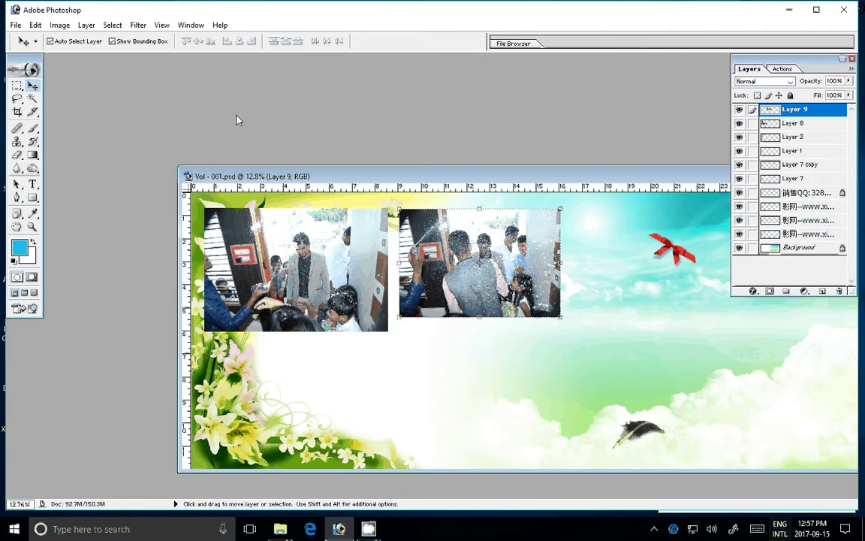
Delete DSC_0021 to DSC_0023 from the 102ND40X folder
{"action": "left_click", "coordinate": [278, 530]}
{"action": "left_click", "coordinate": [324, 436]}
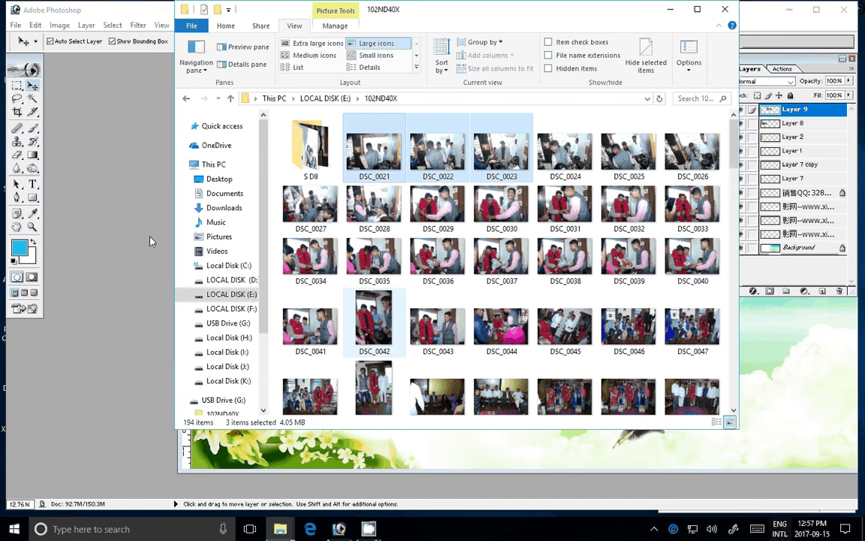
{"action": "key", "text": "Delete"}
Open DSC_0024 to DSC_0027 in Photoshop, then close their photo windows
{"action": "left_click", "coordinate": [379, 154]}
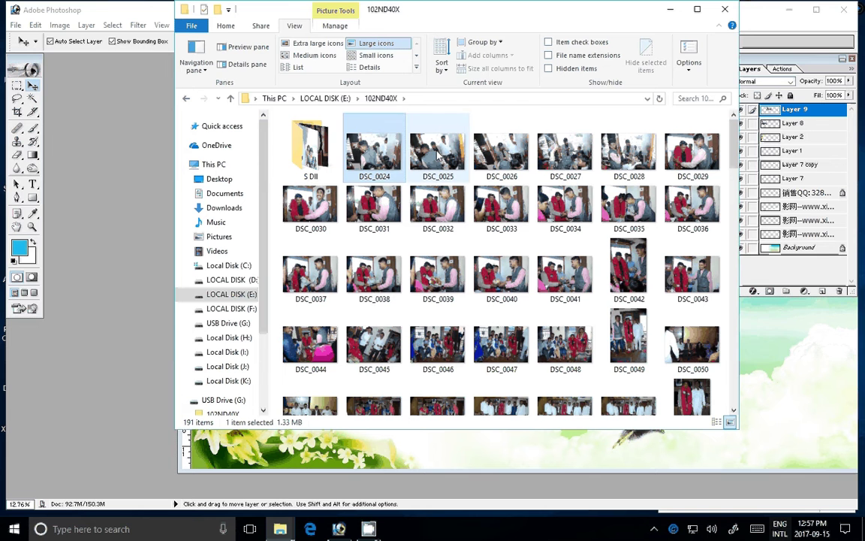
{"action": "left_click", "coordinate": [502, 154], "text": "shift"}
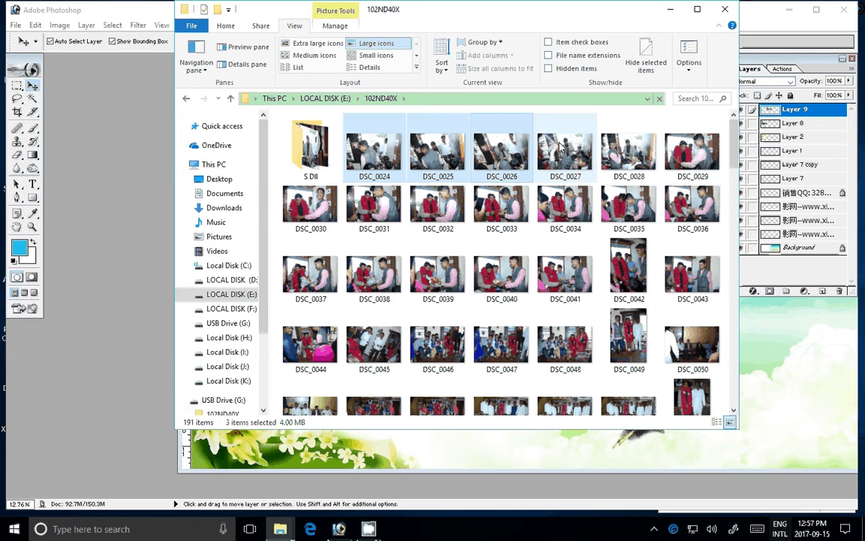
{"action": "left_click", "coordinate": [560, 146], "text": "shift"}
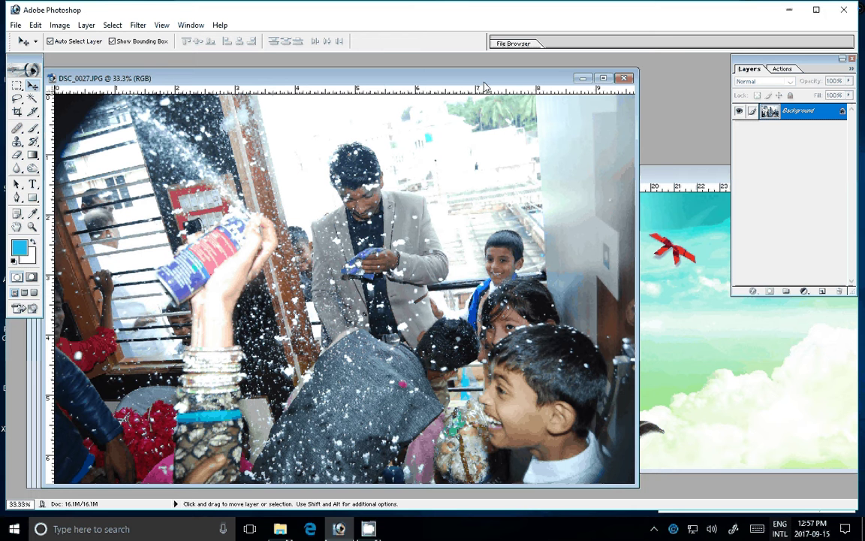
{"action": "left_click", "coordinate": [628, 79]}
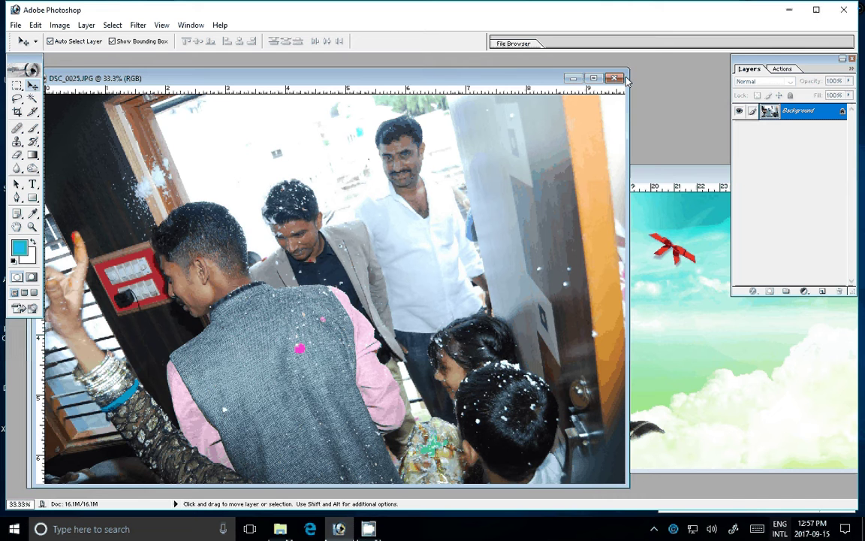
{"action": "left_click", "coordinate": [619, 79]}
{"action": "left_click", "coordinate": [618, 79]}
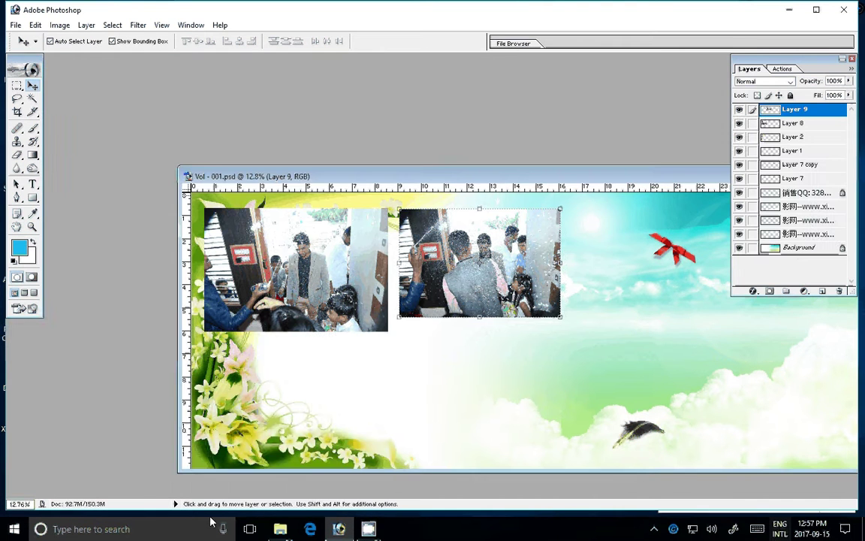
{"action": "left_click", "coordinate": [279, 528]}
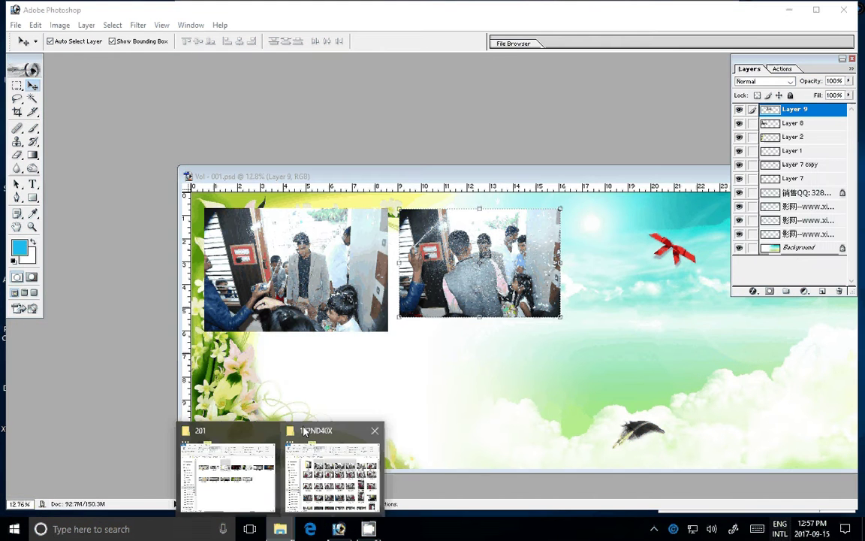
Delete DSC_0024 to DSC_0027, leaving 187 items, and open DSC_0028 in Photoshop
{"action": "left_click", "coordinate": [305, 431]}
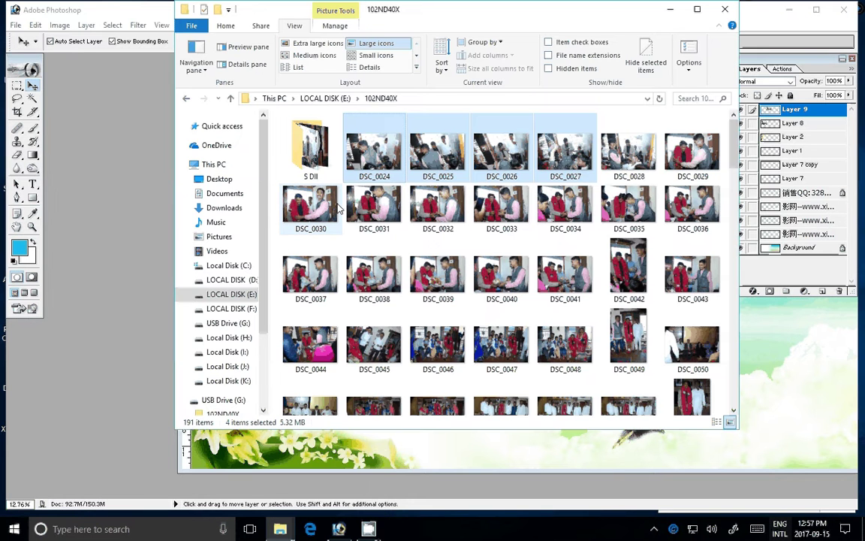
{"action": "key", "text": "Delete"}
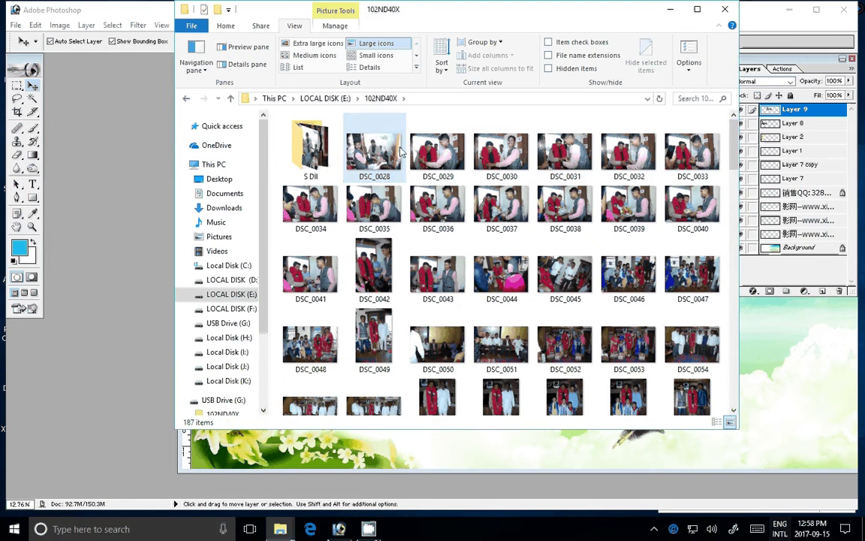
{"action": "left_click", "coordinate": [366, 151]}
{"action": "left_click_drag", "start_coordinate": [366, 151], "coordinate": [82, 214]}
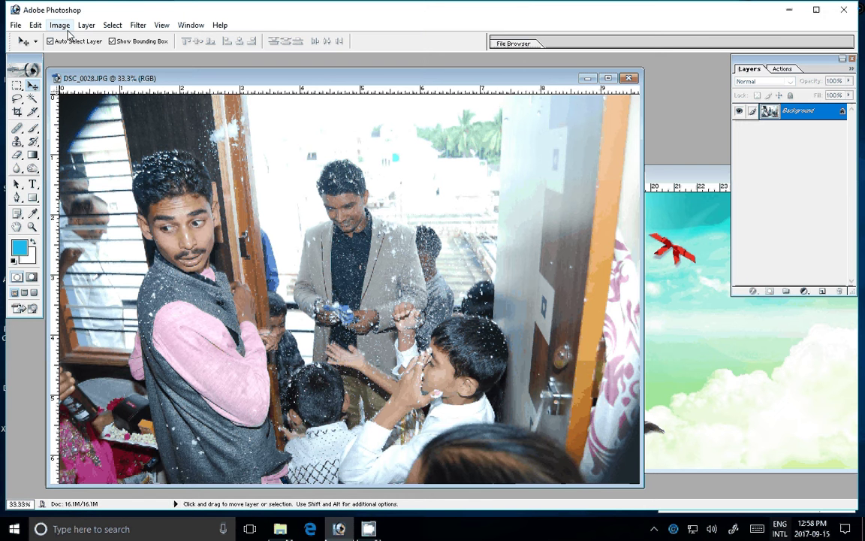
Resize the DSC_0028 photo to 7 inches wide
{"action": "left_click", "coordinate": [630, 79]}
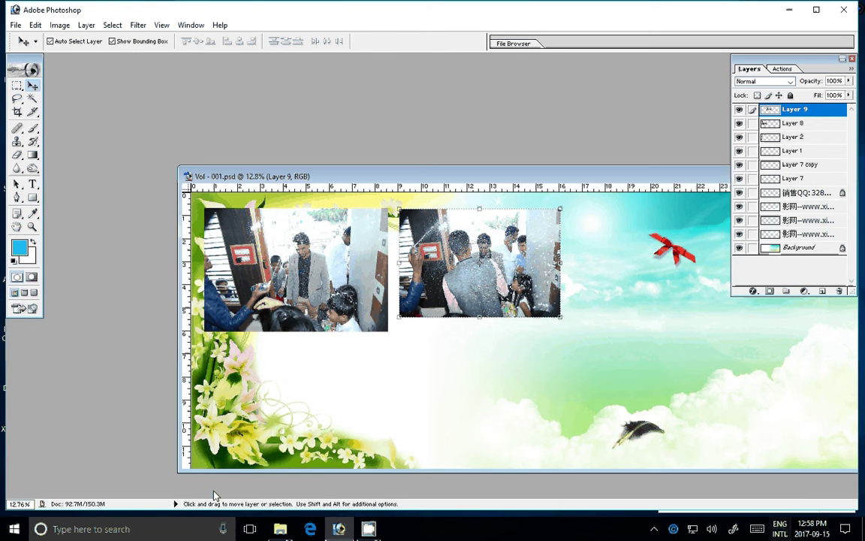
{"action": "left_click", "coordinate": [280, 529]}
{"action": "left_click", "coordinate": [331, 469]}
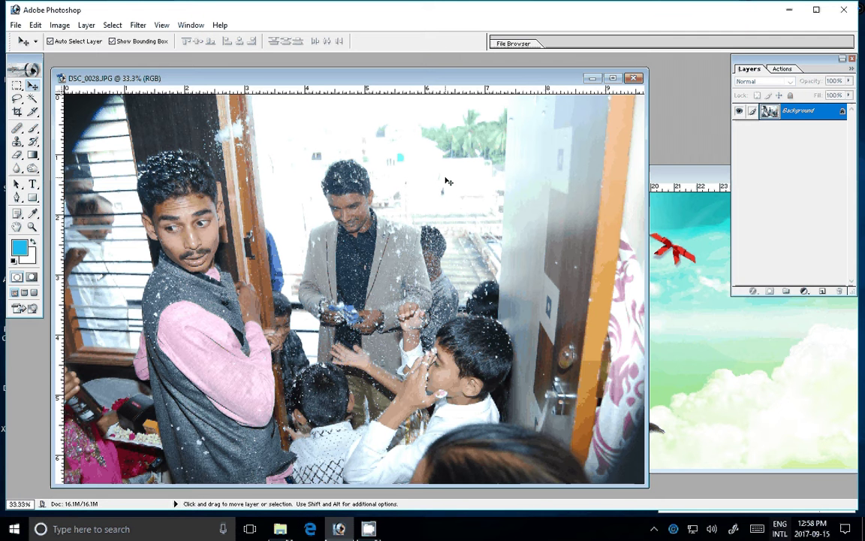
{"action": "right_click", "coordinate": [278, 79]}
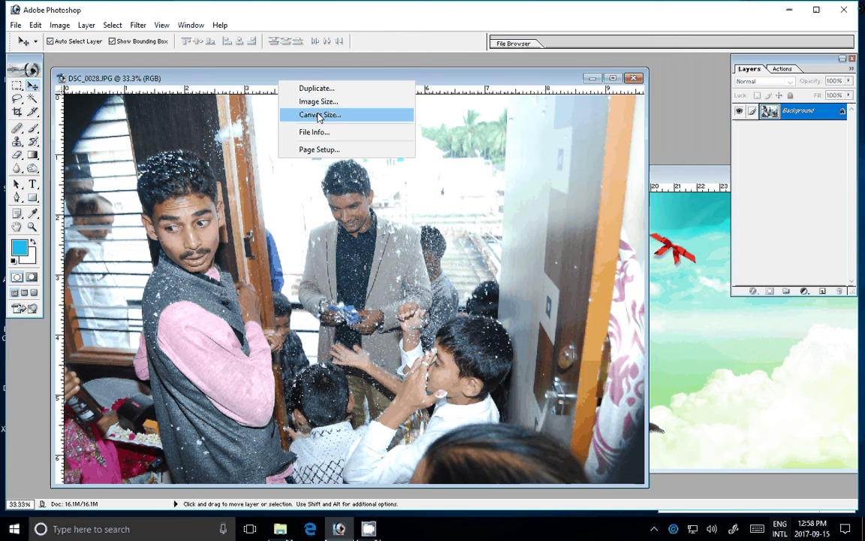
{"action": "left_click", "coordinate": [318, 102]}
{"action": "type", "text": "7"}
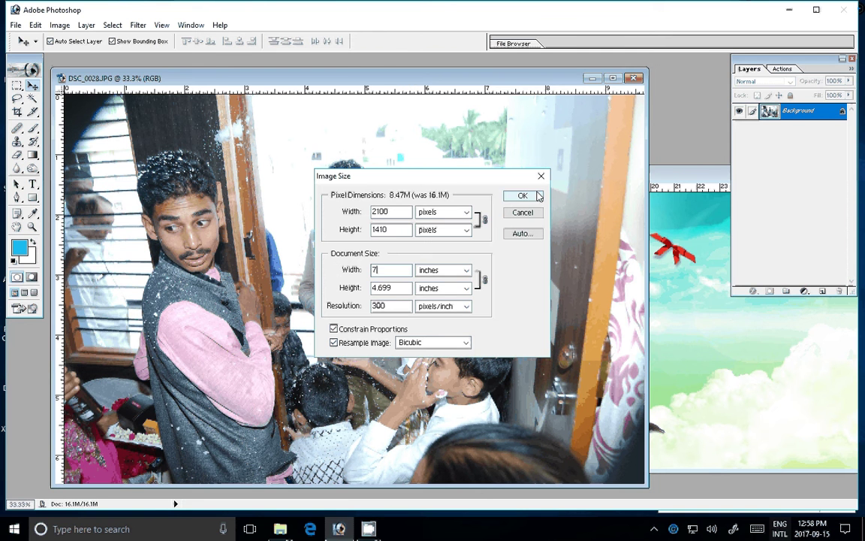
{"action": "left_click", "coordinate": [538, 196]}
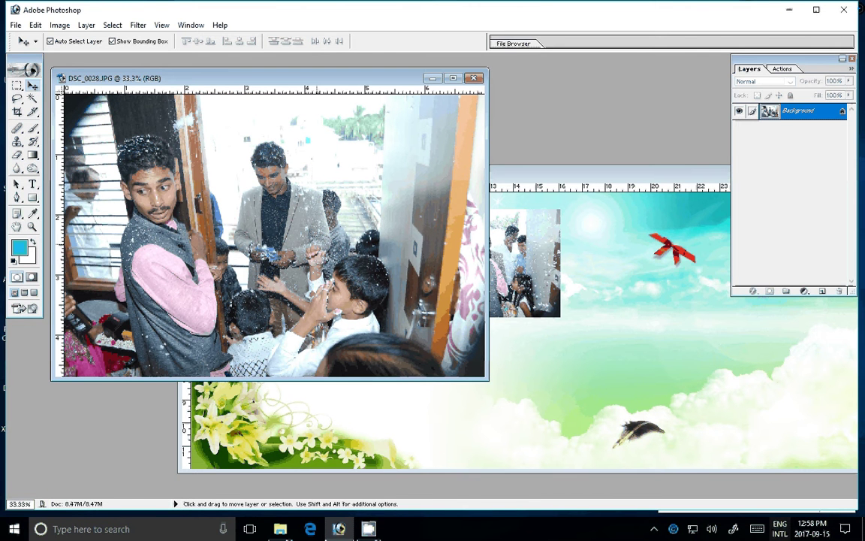
Apply the Correction action, copy DSC_0028 to the spread's lower left, and close it
{"action": "left_click", "coordinate": [782, 69]}
{"action": "left_click", "coordinate": [758, 171]}
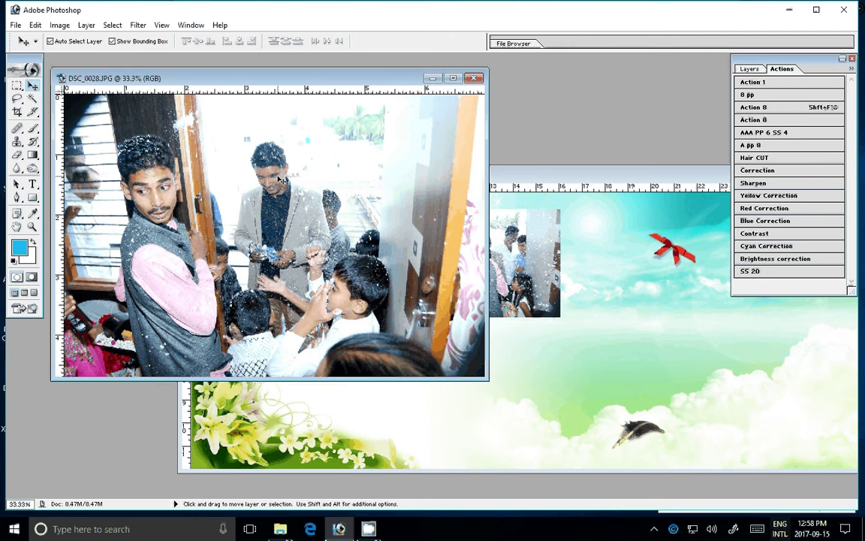
{"action": "mouse_move", "coordinate": [279, 179]}
{"action": "left_mouse_down"}
{"action": "mouse_move", "coordinate": [535, 293]}
{"action": "mouse_move", "coordinate": [287, 380]}
{"action": "left_mouse_up"}
{"action": "left_click", "coordinate": [473, 78]}
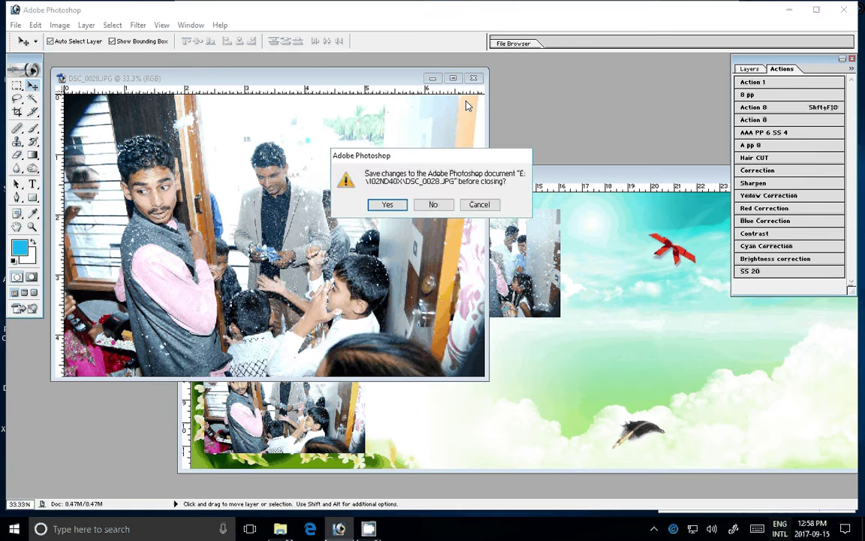
Discard DSC_0028's changes, move it into S DII, and open DSC_0030 in Photoshop
{"action": "key", "text": "n"}
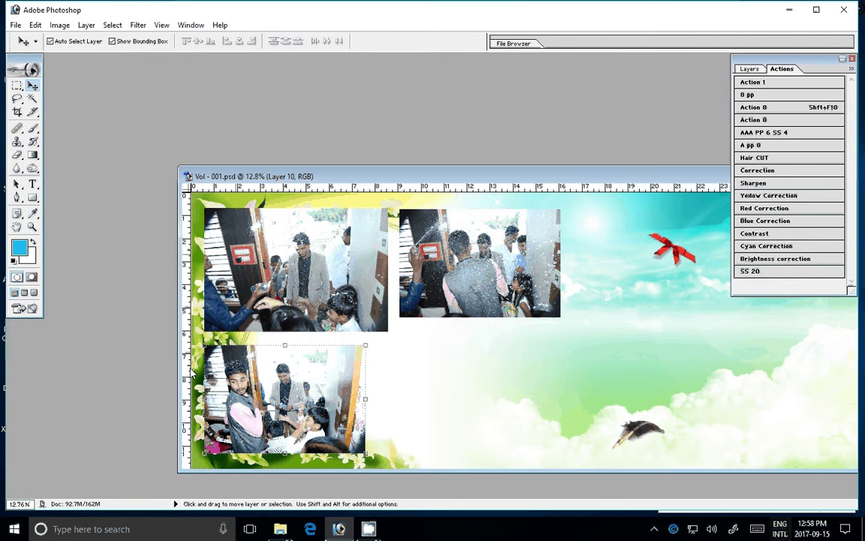
{"action": "left_click", "coordinate": [280, 529]}
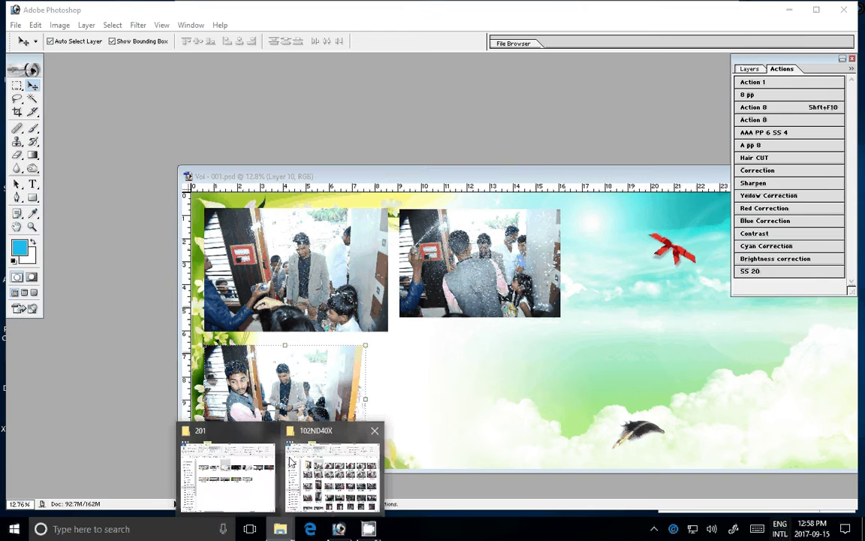
{"action": "left_click", "coordinate": [291, 462]}
{"action": "left_click_drag", "start_coordinate": [362, 147], "coordinate": [309, 160]}
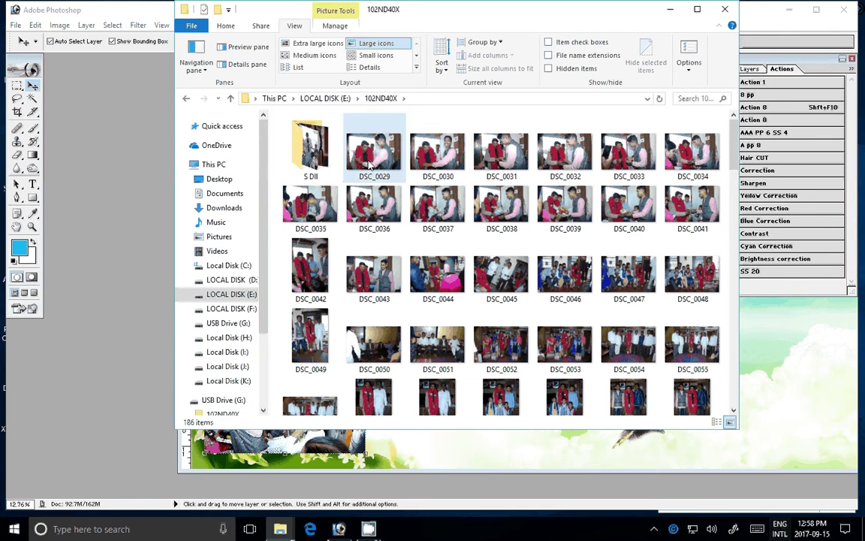
{"action": "left_click", "coordinate": [451, 157]}
{"action": "left_click_drag", "start_coordinate": [451, 157], "coordinate": [133, 201]}
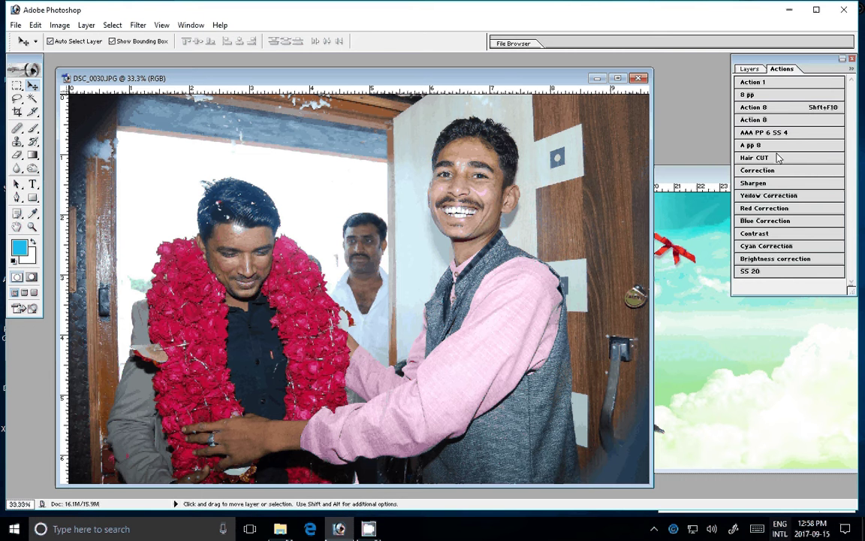
Run the Hair CUT action and Action 1 on DSC_0030
{"action": "left_click", "coordinate": [779, 157]}
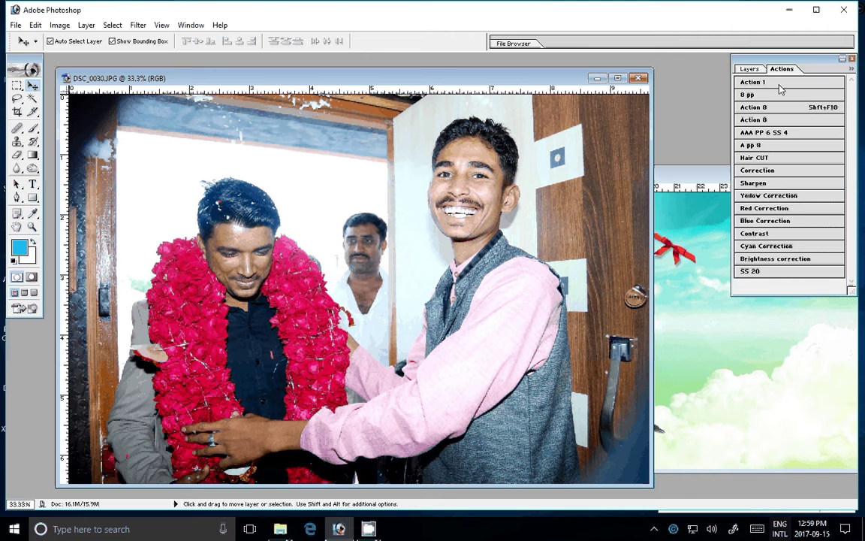
{"action": "left_click", "coordinate": [779, 86]}
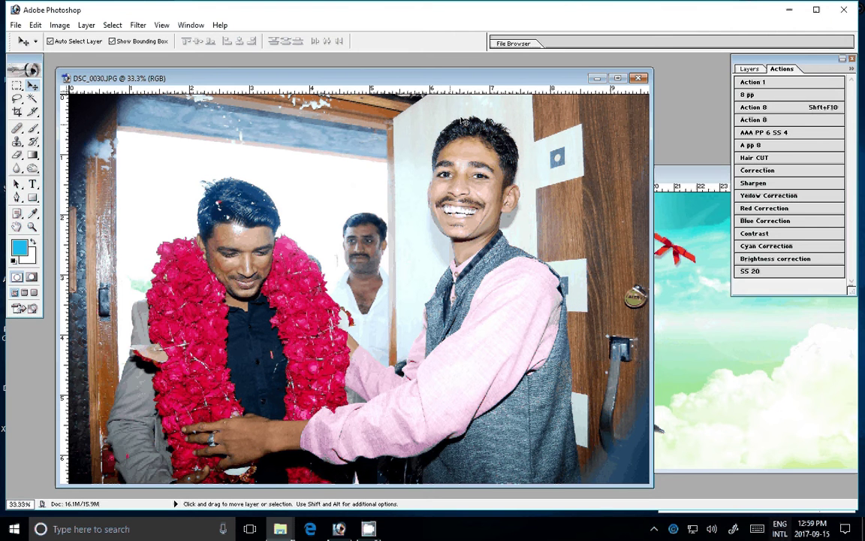
{"action": "key", "text": "ctrl+f"}
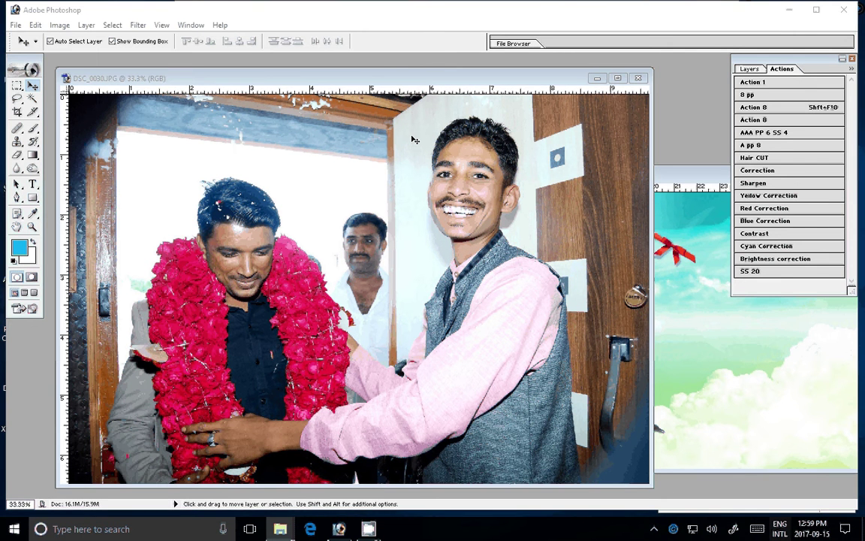
Zoom in to check the man's face, then fit the whole photo on screen
{"action": "key", "text": "z"}
{"action": "left_click_drag", "start_coordinate": [412, 132], "coordinate": [523, 245]}
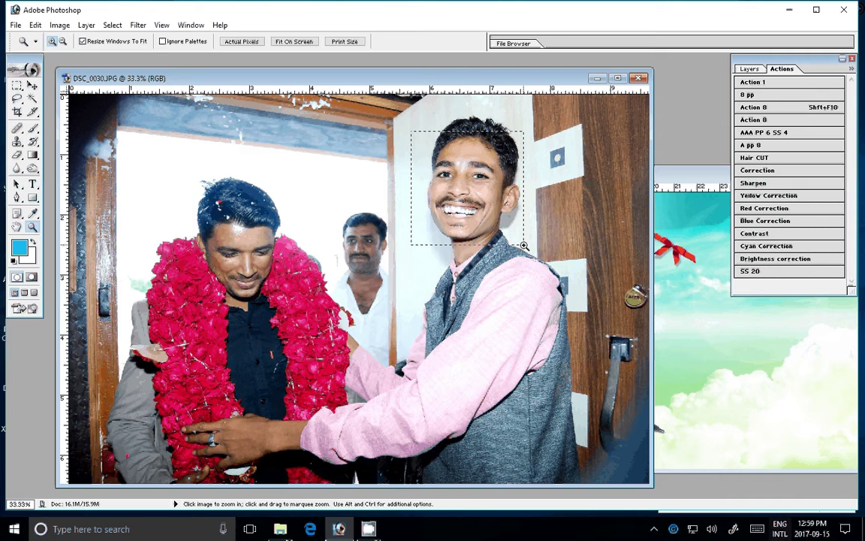
{"action": "right_click", "coordinate": [513, 230]}
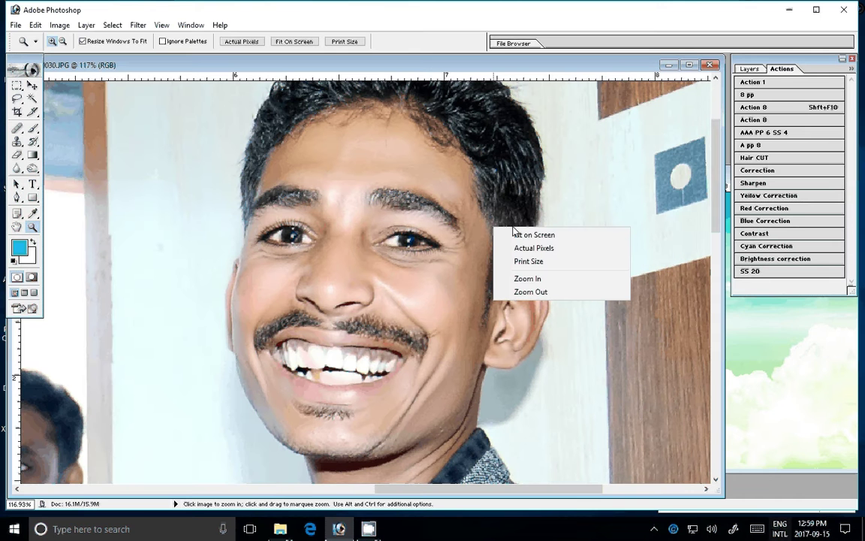
{"action": "right_click", "coordinate": [518, 225]}
{"action": "left_click", "coordinate": [520, 227]}
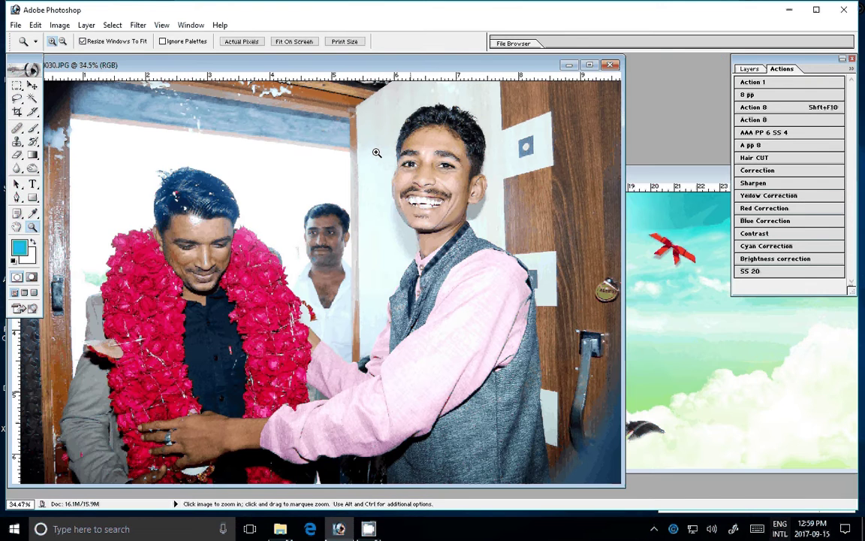
Resize the DSC_0030 photo to 7 inches wide
{"action": "key", "text": "v"}
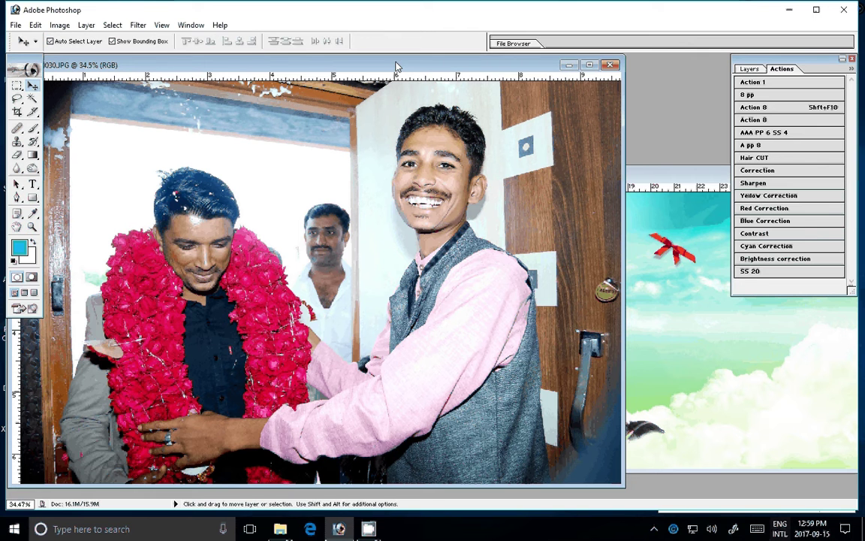
{"action": "key", "text": "ctrl+alt+i"}
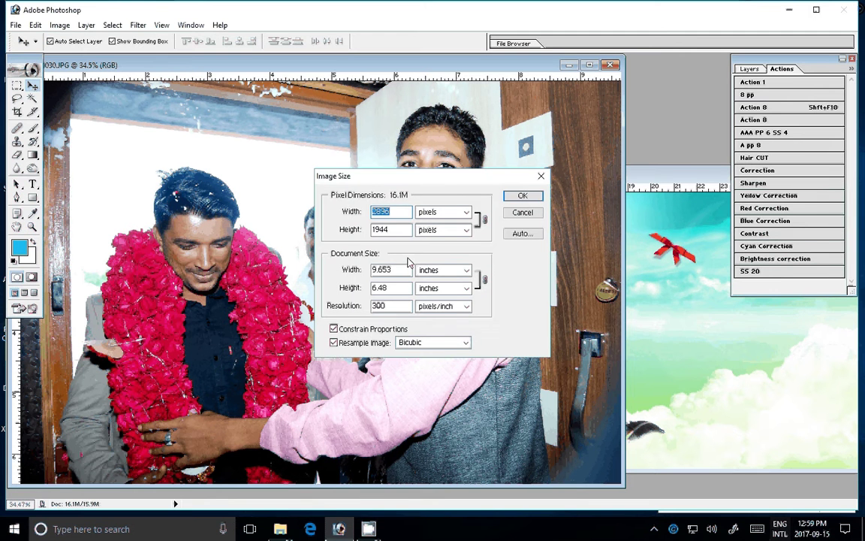
{"action": "key", "text": "Tab"}
{"action": "key", "text": "Tab"}
{"action": "type", "text": "7"}
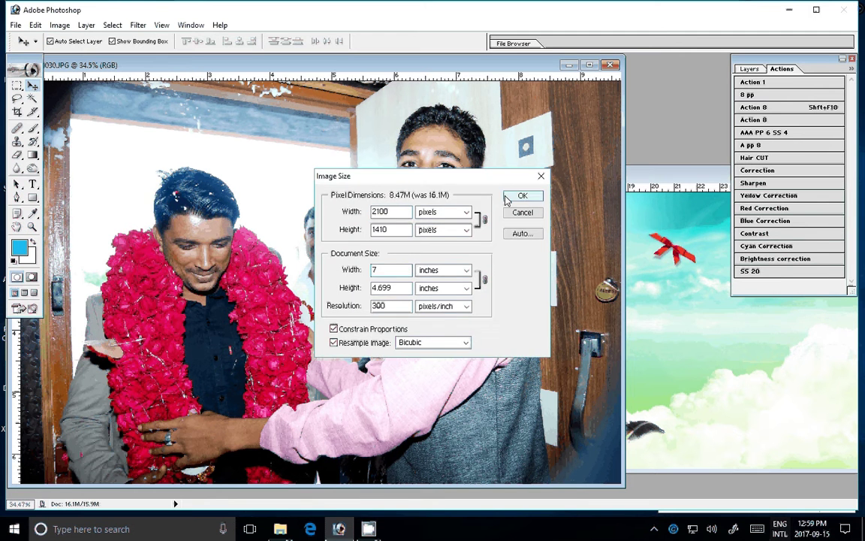
{"action": "left_click", "coordinate": [507, 200]}
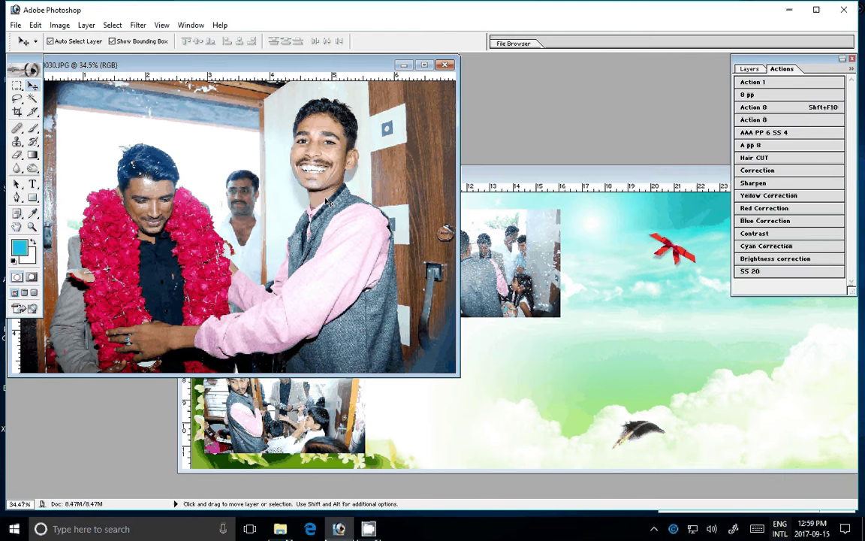
Copy DSC_0030 to the spread's lower middle and close the original without saving
{"action": "mouse_move", "coordinate": [327, 203]}
{"action": "left_mouse_down"}
{"action": "mouse_move", "coordinate": [514, 395]}
{"action": "mouse_move", "coordinate": [484, 392]}
{"action": "mouse_move", "coordinate": [501, 393]}
{"action": "left_mouse_up"}
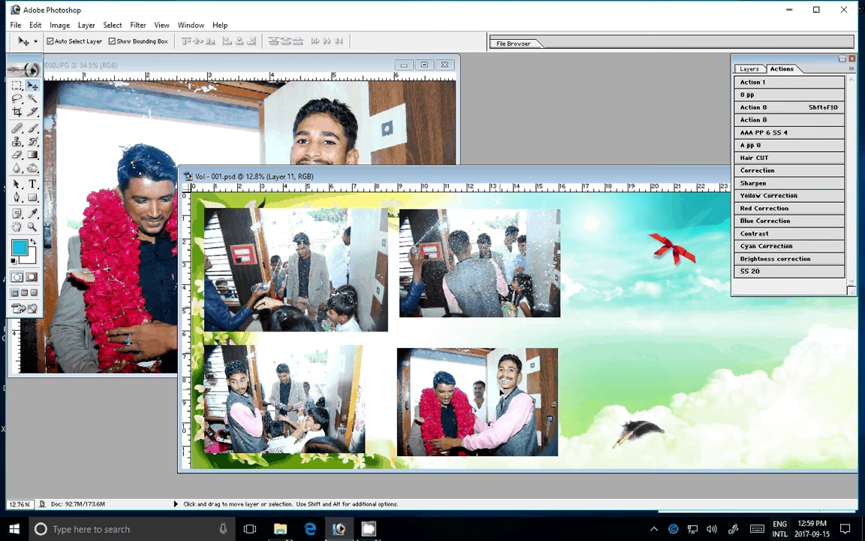
{"action": "left_click_drag", "start_coordinate": [570, 178], "coordinate": [481, 176]}
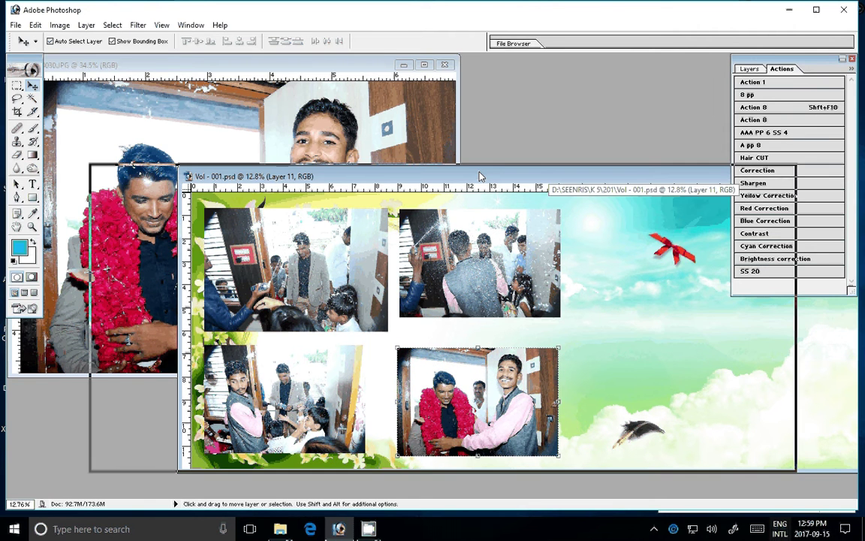
{"action": "left_click", "coordinate": [445, 65]}
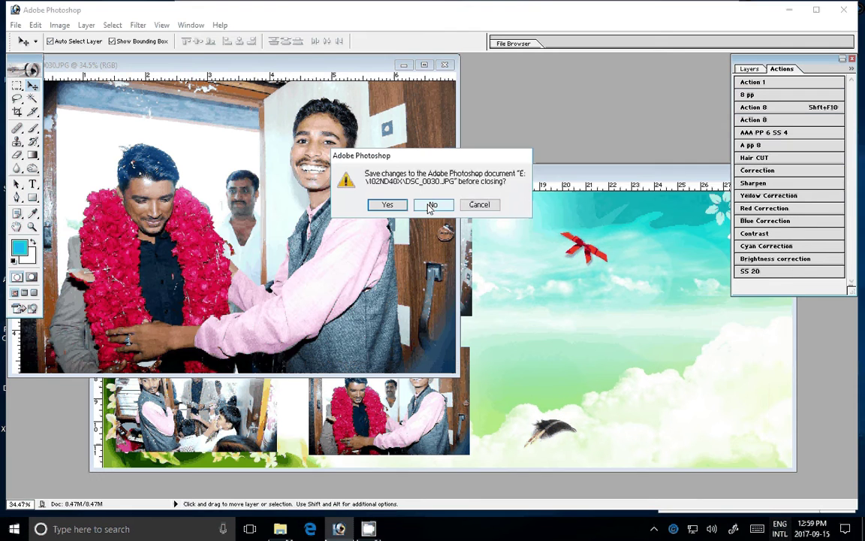
{"action": "left_click", "coordinate": [432, 205]}
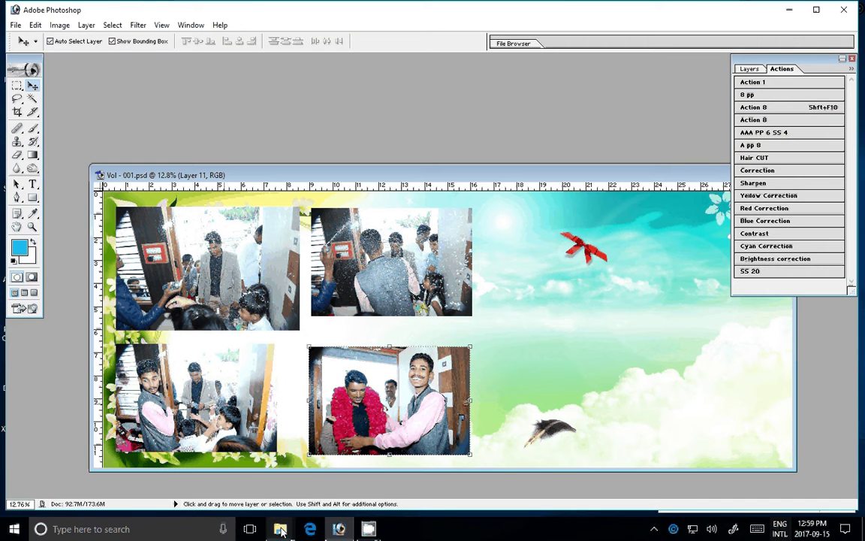
Move DSC_0029 and DSC_0030 into the S DII folder, leaving 184 items, and return to Photoshop
{"action": "left_click", "coordinate": [280, 530]}
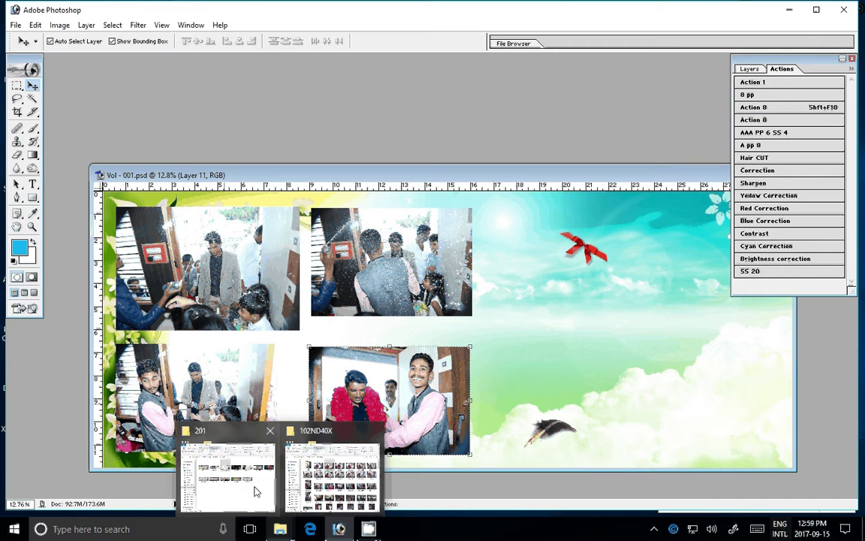
{"action": "left_click", "coordinate": [330, 477]}
{"action": "left_click", "coordinate": [364, 173], "text": "ctrl"}
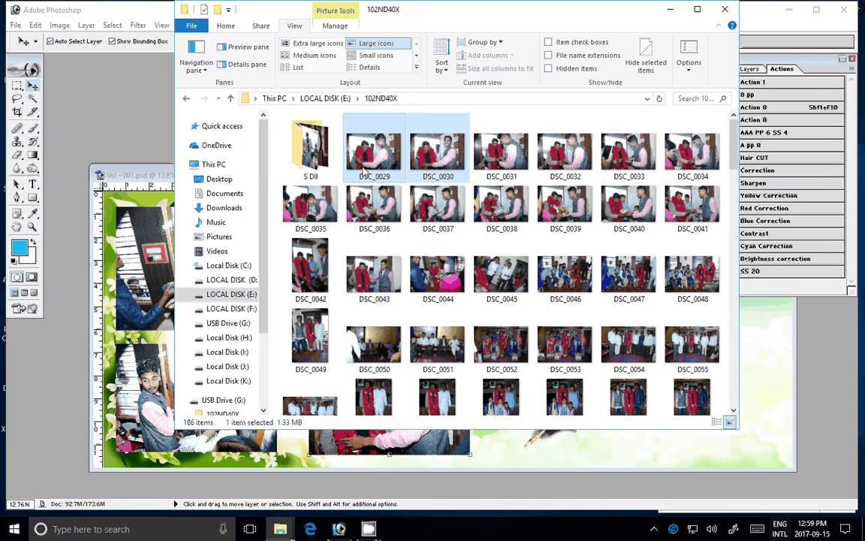
{"action": "left_click", "coordinate": [366, 167], "text": "ctrl"}
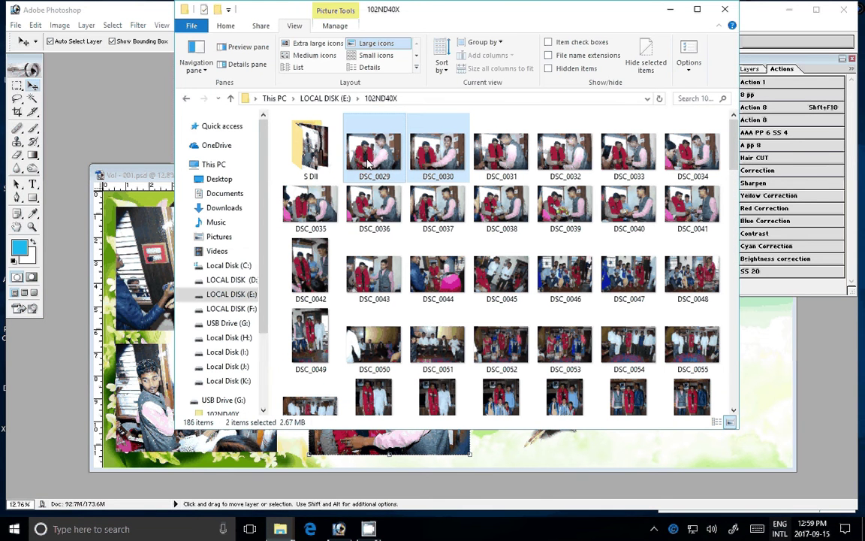
{"action": "left_click_drag", "start_coordinate": [366, 164], "coordinate": [315, 162]}
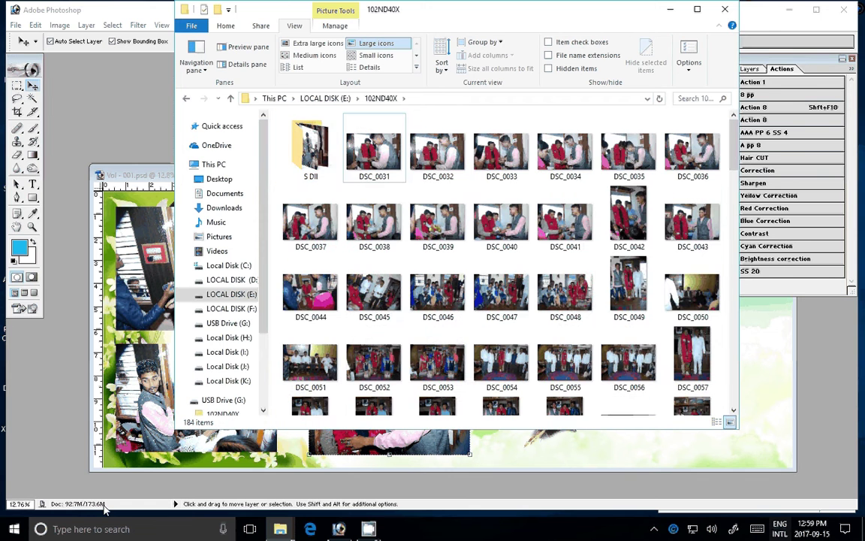
{"action": "left_click", "coordinate": [105, 510]}
{"action": "left_click", "coordinate": [15, 529]}
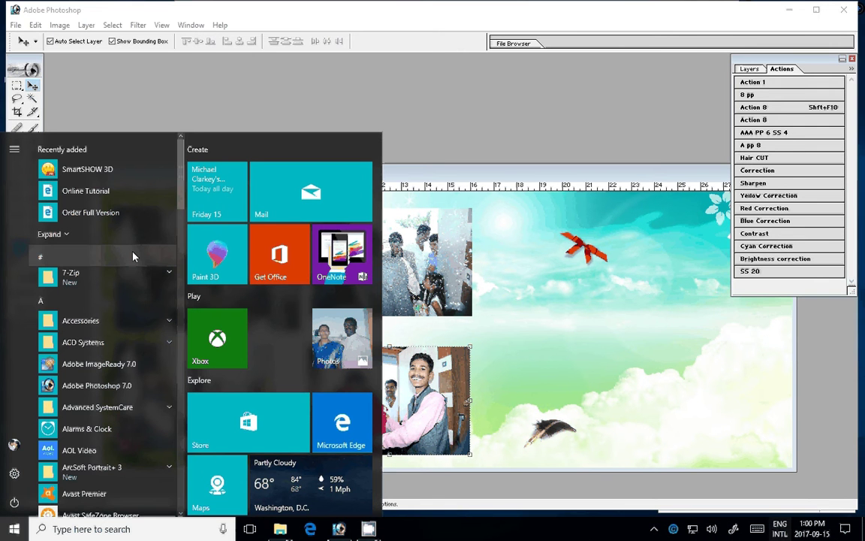
Dismiss the Start search and minimize the 102ND40X and 201 folder windows
{"action": "type", "text": "p"}
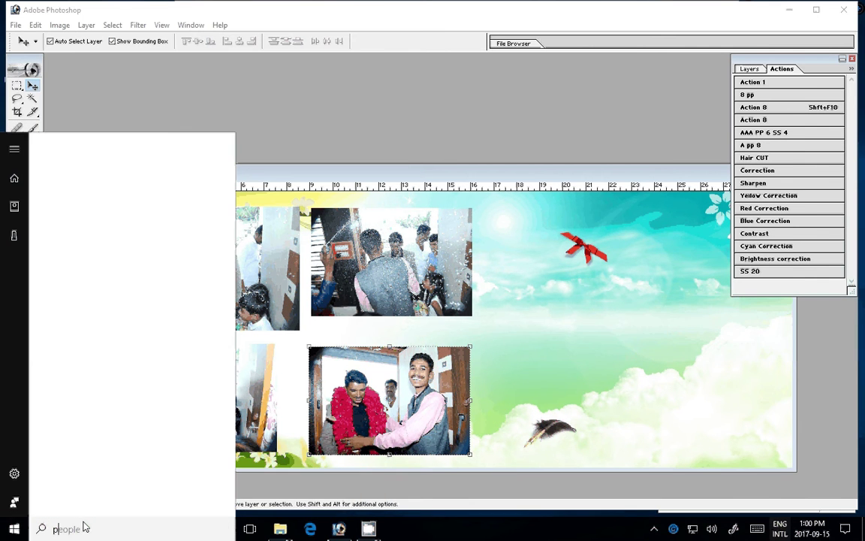
{"action": "type", "text": "c"}
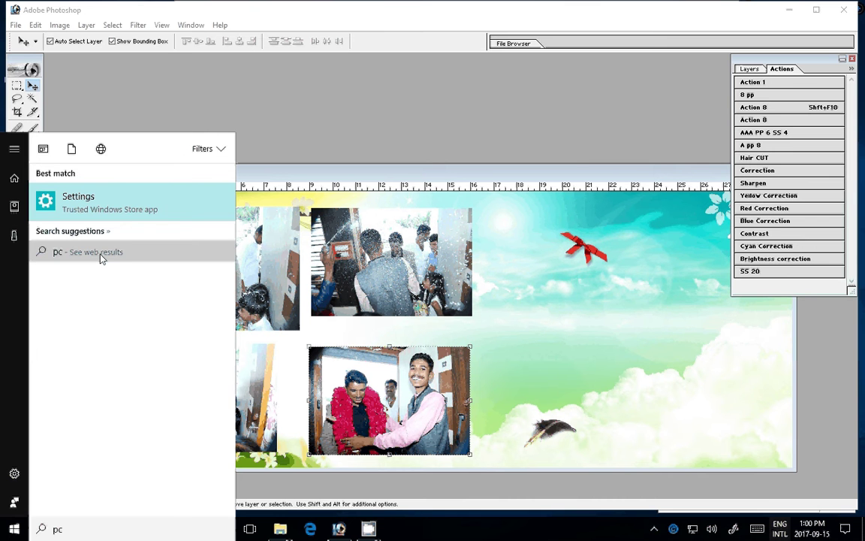
{"action": "left_click", "coordinate": [529, 189]}
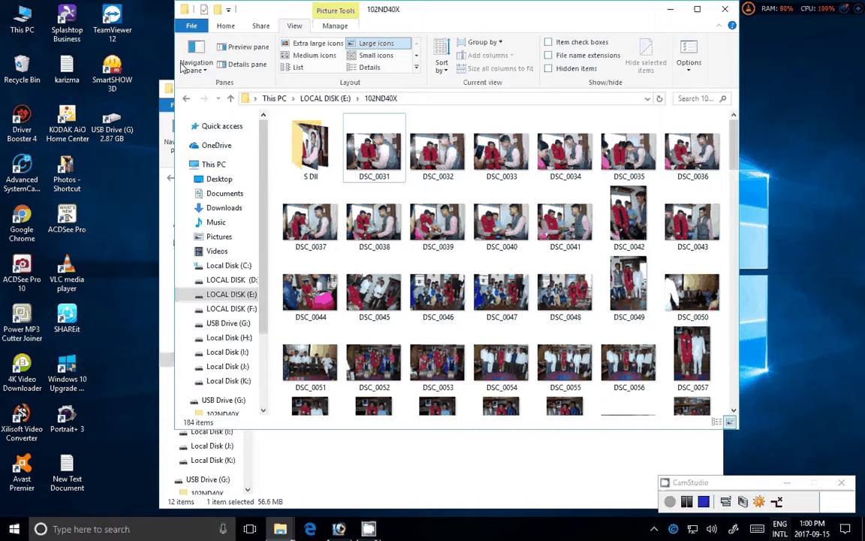
{"action": "left_click", "coordinate": [725, 9]}
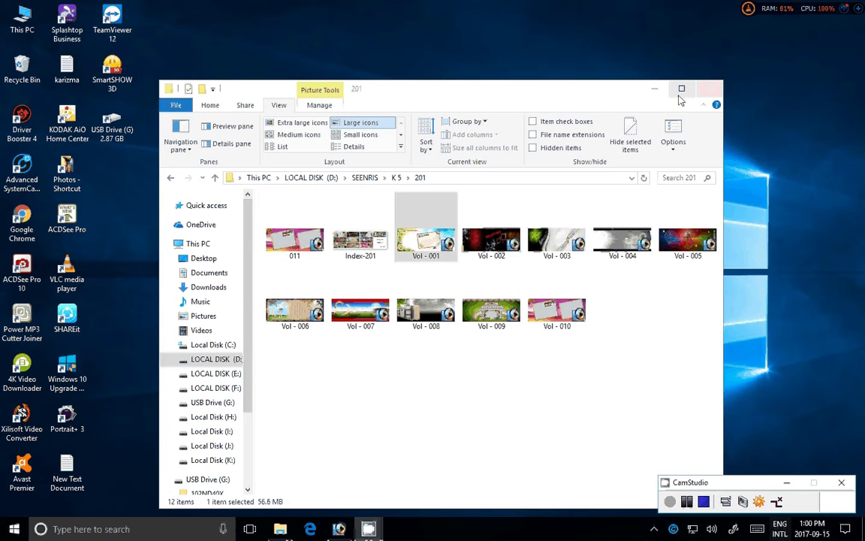
{"action": "left_click", "coordinate": [654, 89]}
Open This PC from the desktop and bring Photoshop's Vol - 001 spread back to front
{"action": "left_click", "coordinate": [24, 13]}
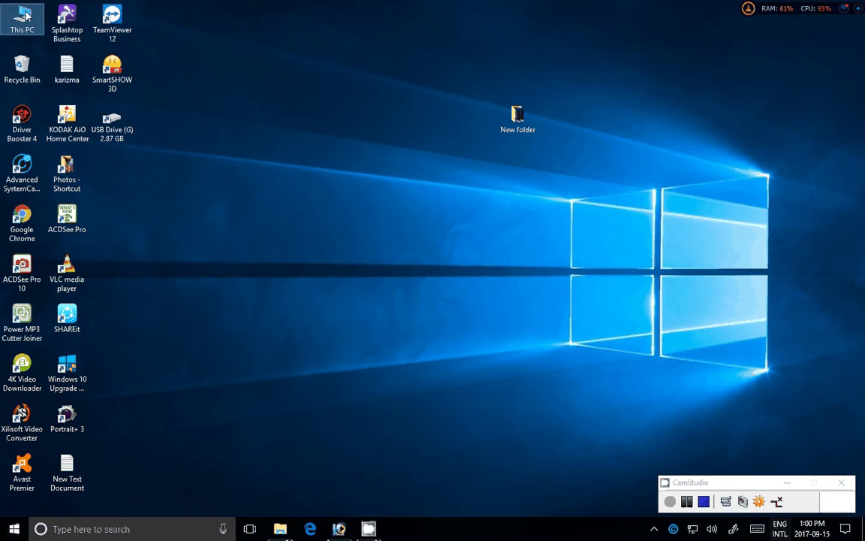
{"action": "double_click", "coordinate": [24, 14]}
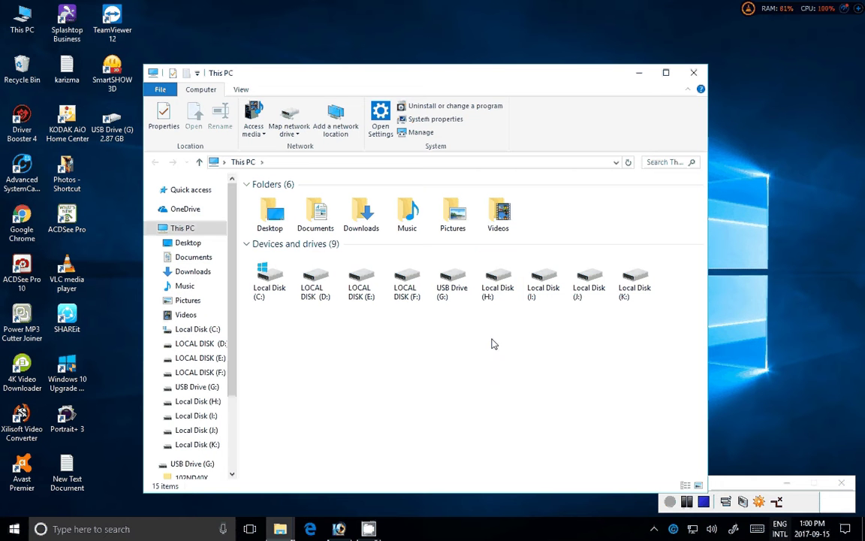
{"action": "left_click", "coordinate": [339, 528]}
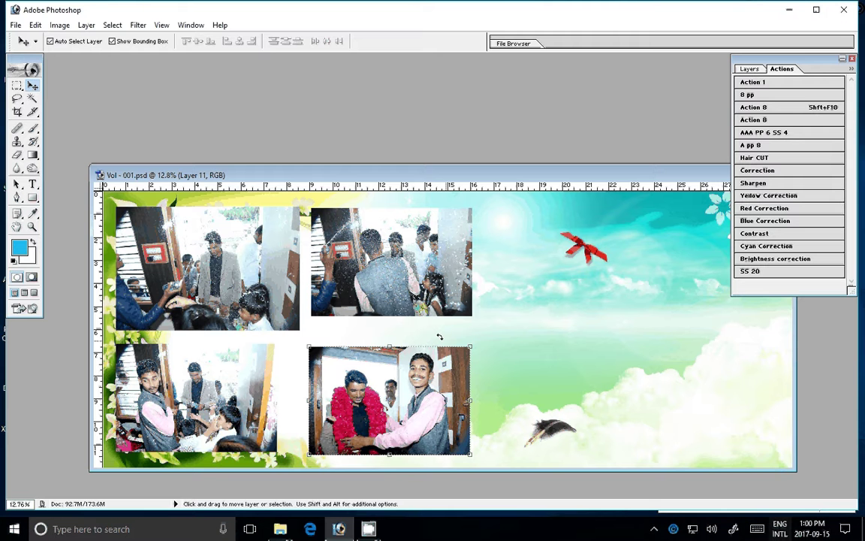
Open USB Drive (G:) > 102ND40X in This PC and show it as Large icons
{"action": "left_click", "coordinate": [281, 529]}
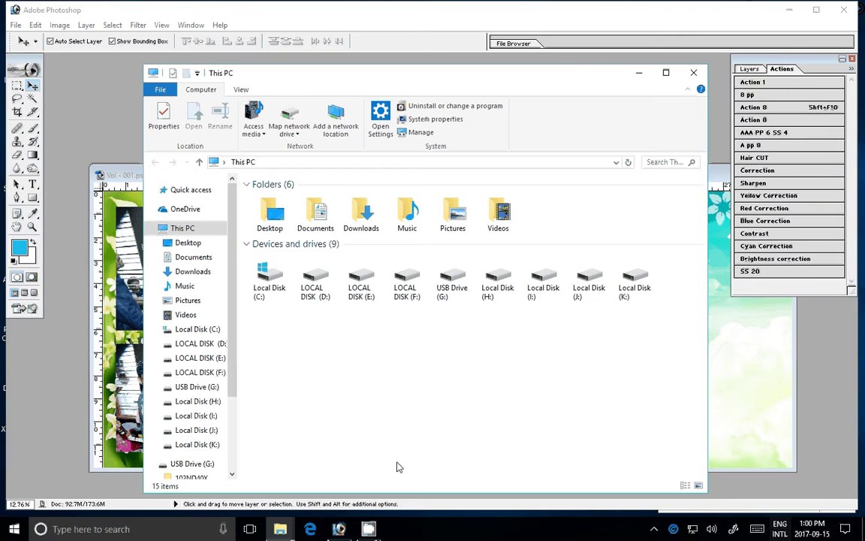
{"action": "double_click", "coordinate": [455, 285]}
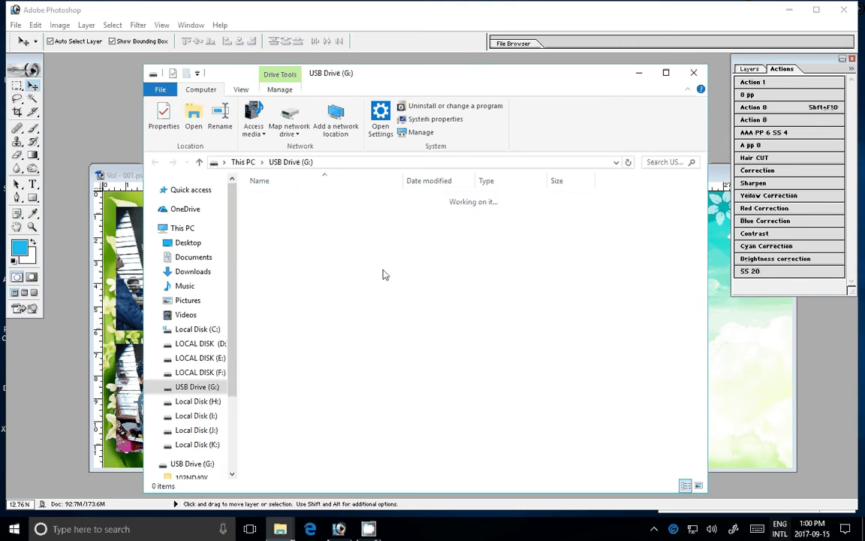
{"action": "double_click", "coordinate": [302, 201]}
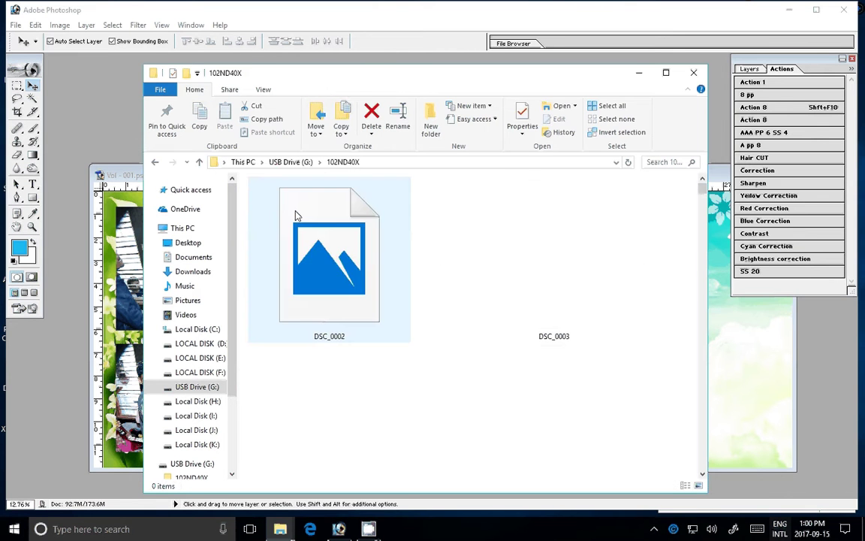
{"action": "left_click", "coordinate": [264, 90]}
{"action": "left_click", "coordinate": [320, 106]}
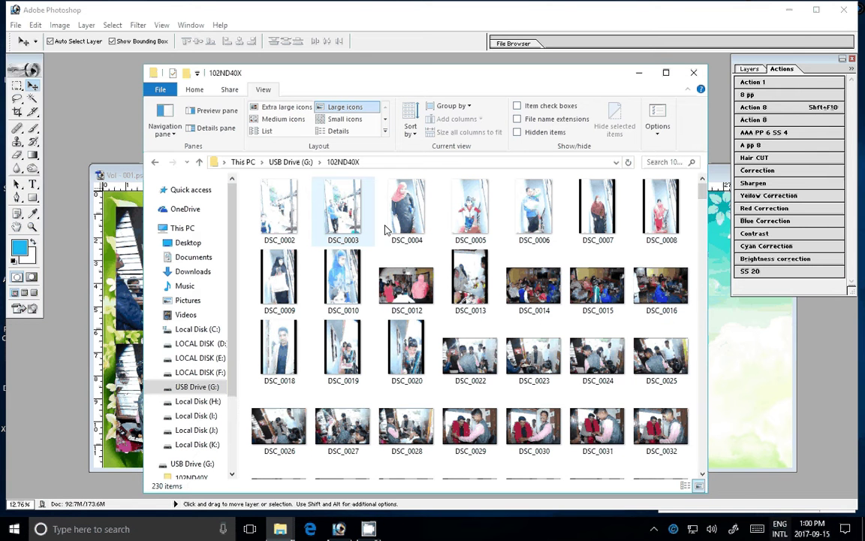
Browse the folder's 230 photos and select DSC_0097
{"action": "scroll", "coordinate": [467, 330], "scroll_direction": "down", "scroll_amount": 5}
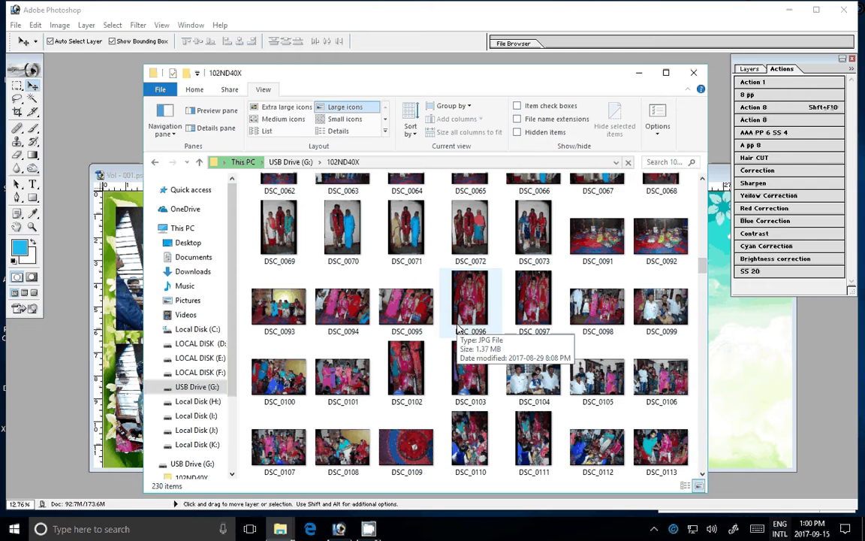
{"action": "scroll", "coordinate": [456, 331], "scroll_direction": "down", "scroll_amount": 6}
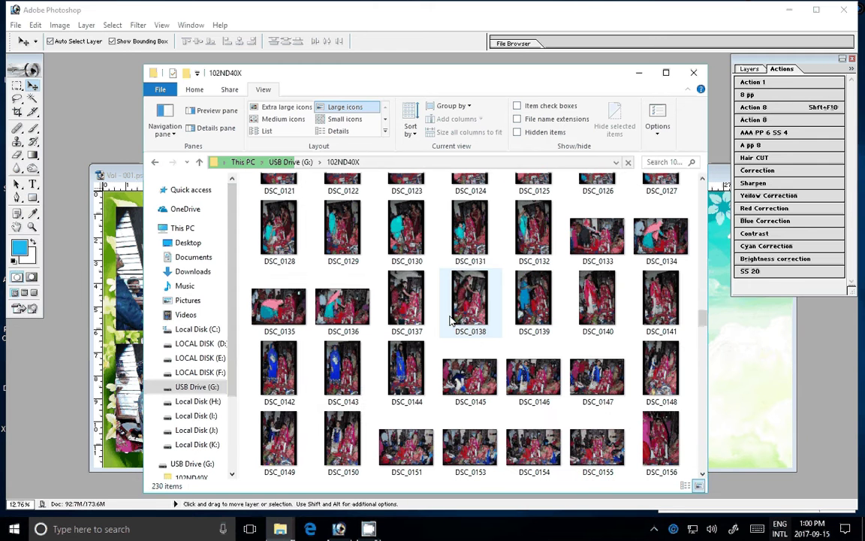
{"action": "mouse_move", "coordinate": [470, 300]}
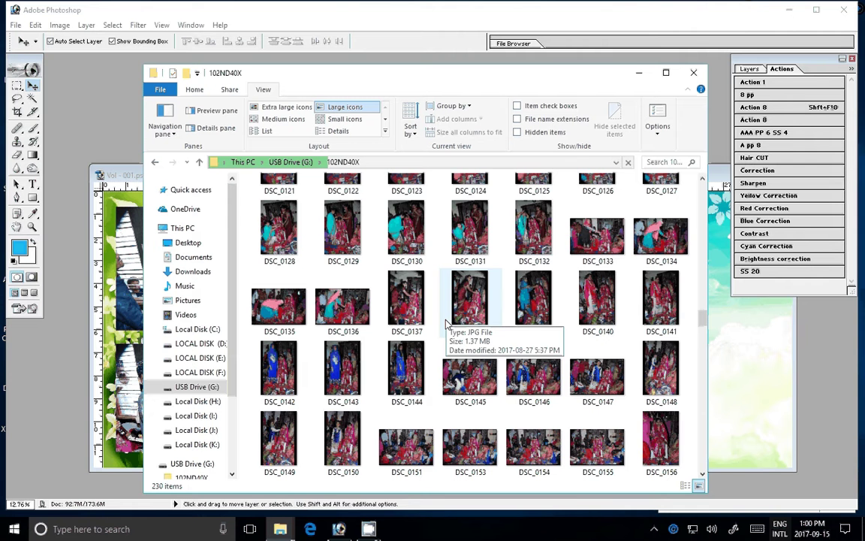
{"action": "scroll", "coordinate": [447, 324], "scroll_direction": "down", "scroll_amount": 3}
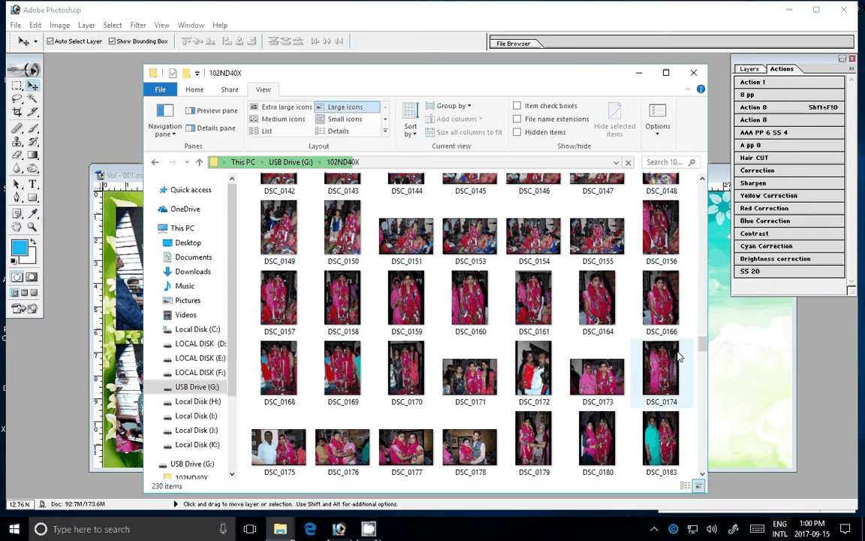
{"action": "scroll", "coordinate": [678, 358], "scroll_direction": "down", "scroll_amount": 3}
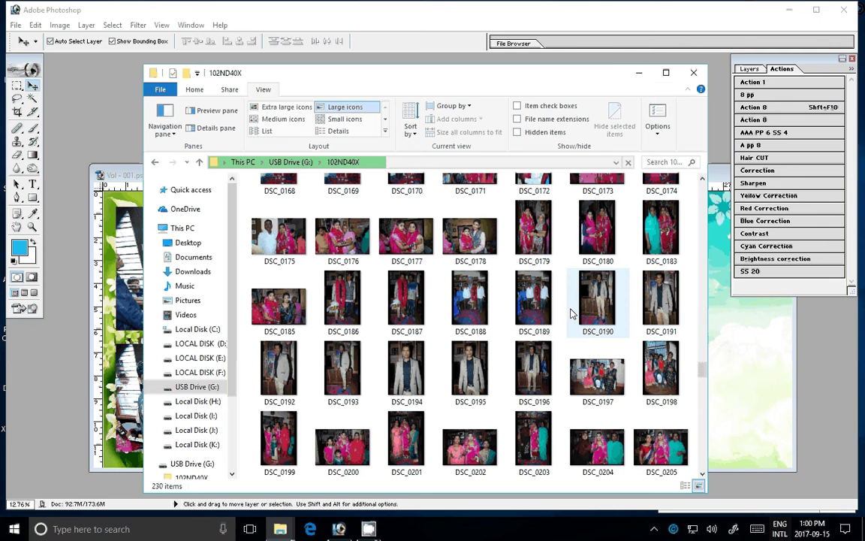
{"action": "mouse_move", "coordinate": [597, 300]}
{"action": "scroll", "coordinate": [569, 311], "scroll_direction": "down", "scroll_amount": 3}
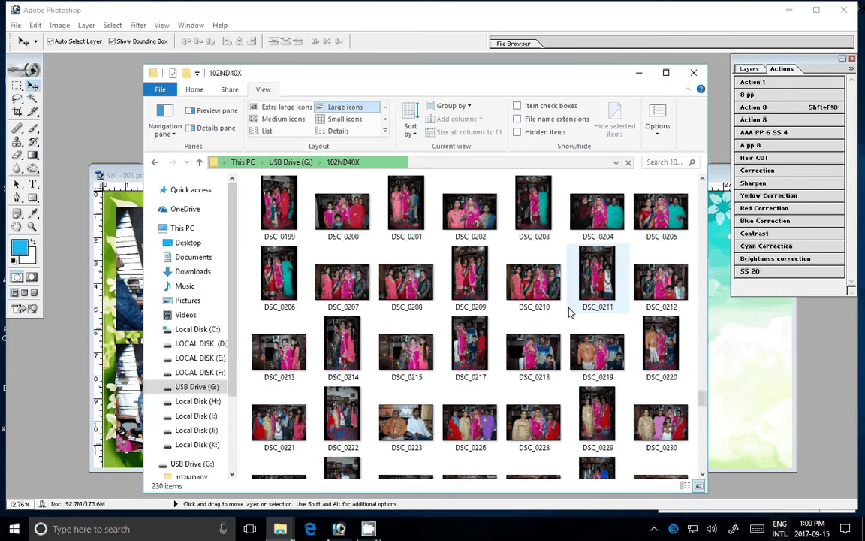
{"action": "scroll", "coordinate": [569, 311], "scroll_direction": "down", "scroll_amount": 2}
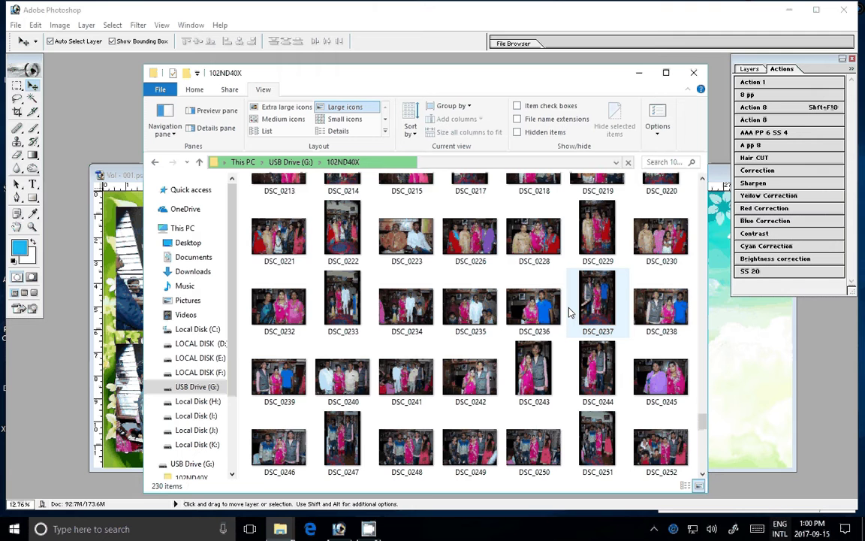
{"action": "scroll", "coordinate": [570, 310], "scroll_direction": "up", "scroll_amount": 2}
{"action": "scroll", "coordinate": [569, 310], "scroll_direction": "up", "scroll_amount": 7}
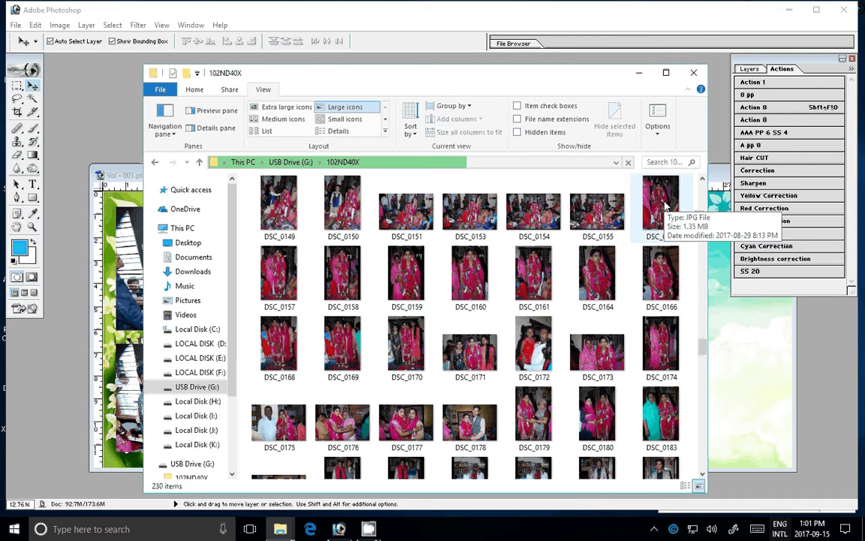
{"action": "scroll", "coordinate": [612, 258], "scroll_direction": "up", "scroll_amount": 3}
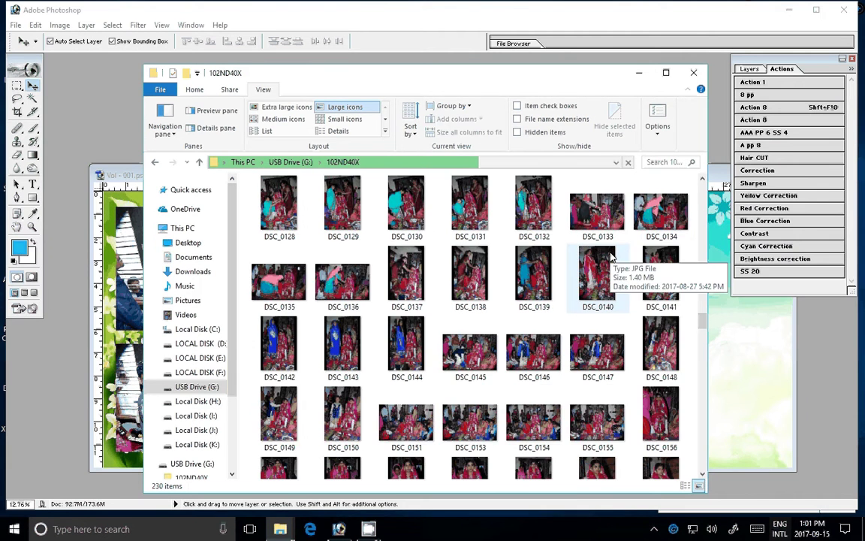
{"action": "scroll", "coordinate": [609, 257], "scroll_direction": "down", "scroll_amount": 3}
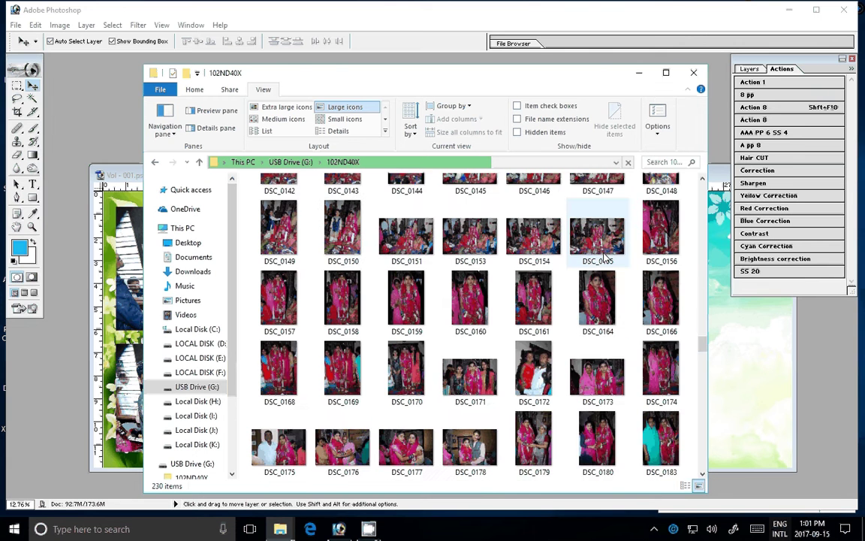
{"action": "scroll", "coordinate": [605, 258], "scroll_direction": "up", "scroll_amount": 5}
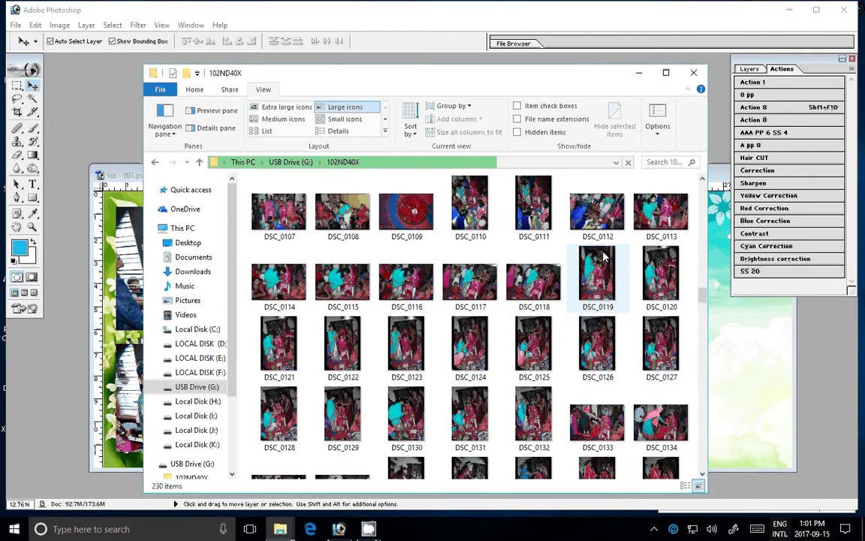
{"action": "scroll", "coordinate": [605, 258], "scroll_direction": "up", "scroll_amount": 5}
{"action": "scroll", "coordinate": [605, 257], "scroll_direction": "down", "scroll_amount": 3}
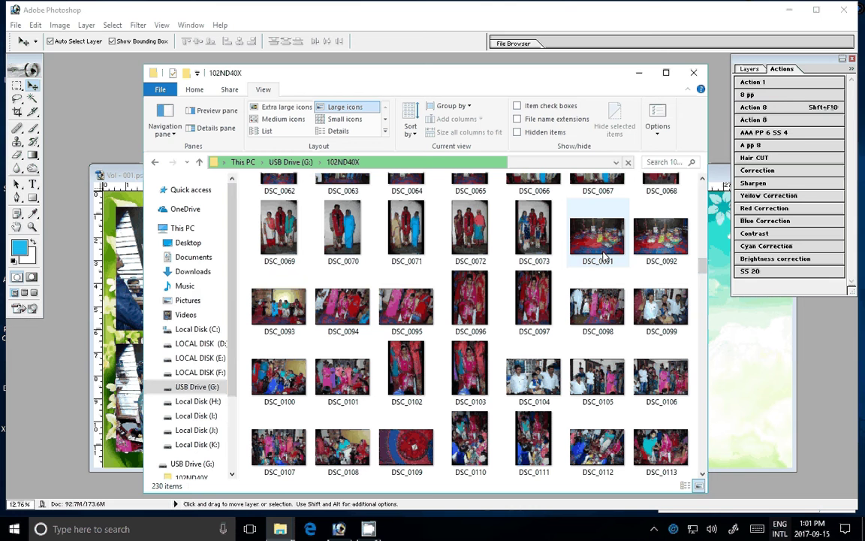
{"action": "scroll", "coordinate": [605, 257], "scroll_direction": "up", "scroll_amount": 3}
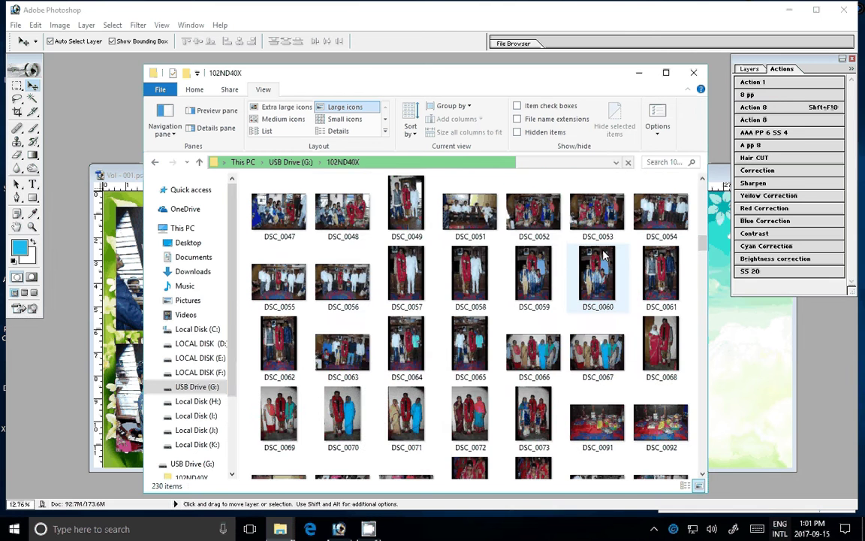
{"action": "scroll", "coordinate": [604, 257], "scroll_direction": "down", "scroll_amount": 3}
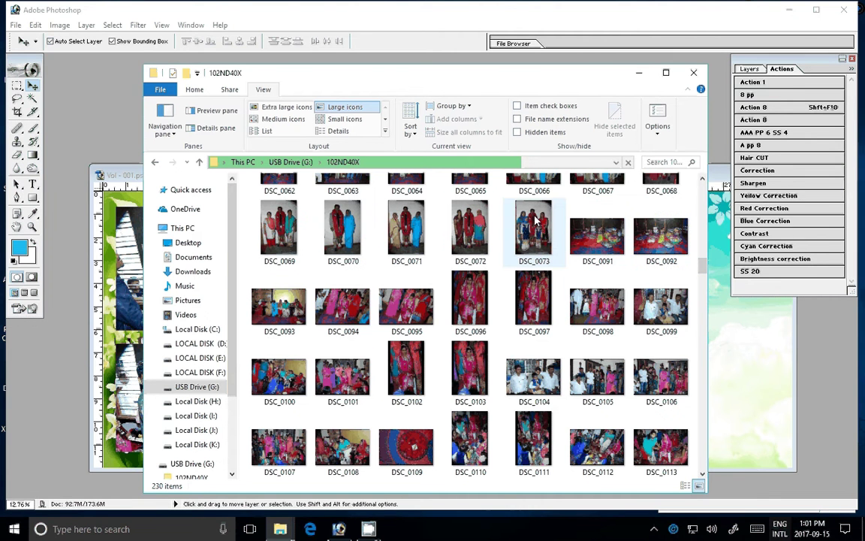
{"action": "left_click", "coordinate": [533, 294]}
Open DSC_0097 in Photoshop, close it, and open DSC_0103 from 102ND40X instead
{"action": "left_click_drag", "start_coordinate": [532, 294], "coordinate": [71, 117]}
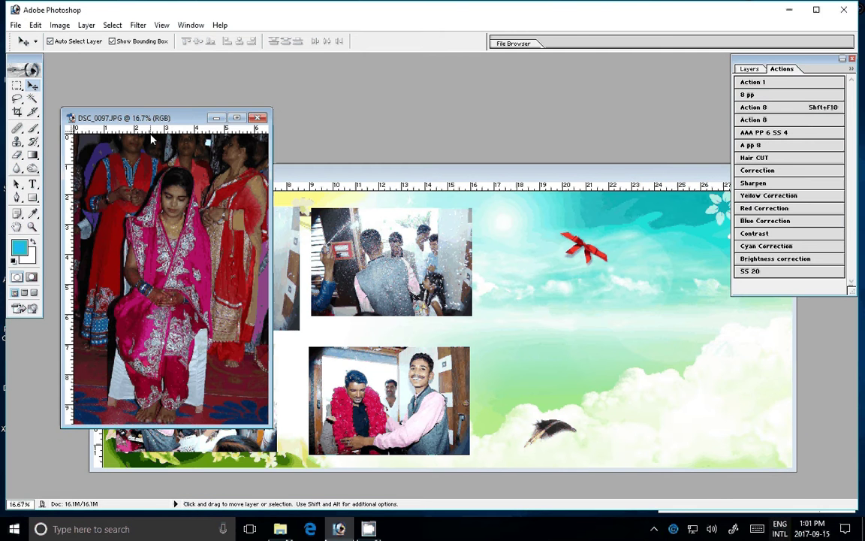
{"action": "left_click", "coordinate": [258, 118]}
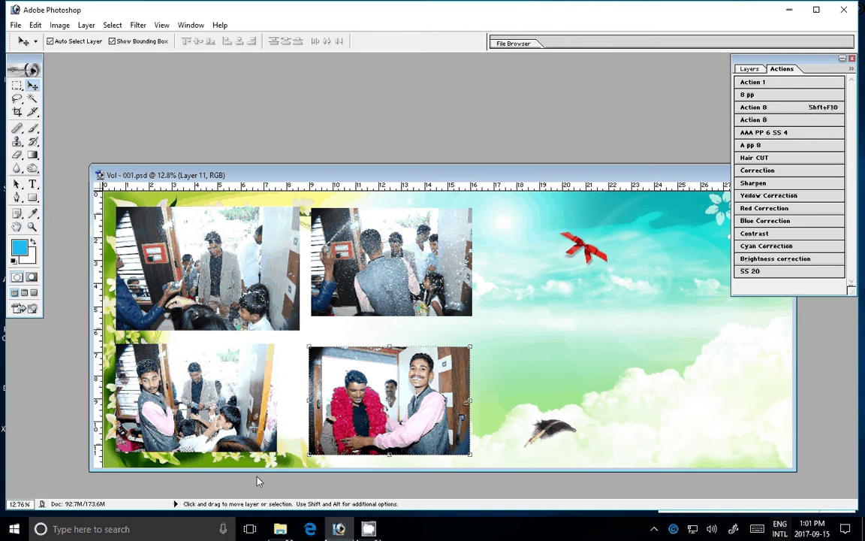
{"action": "left_click", "coordinate": [281, 529]}
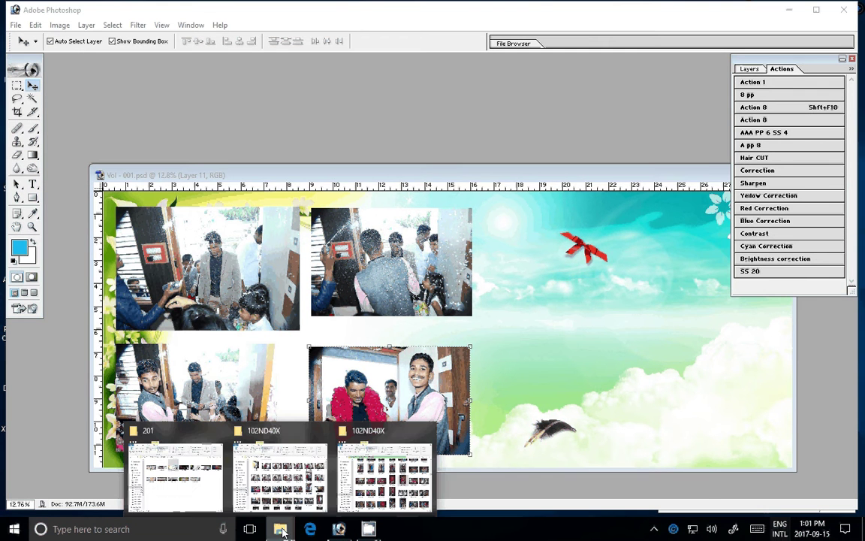
{"action": "left_click", "coordinate": [383, 473]}
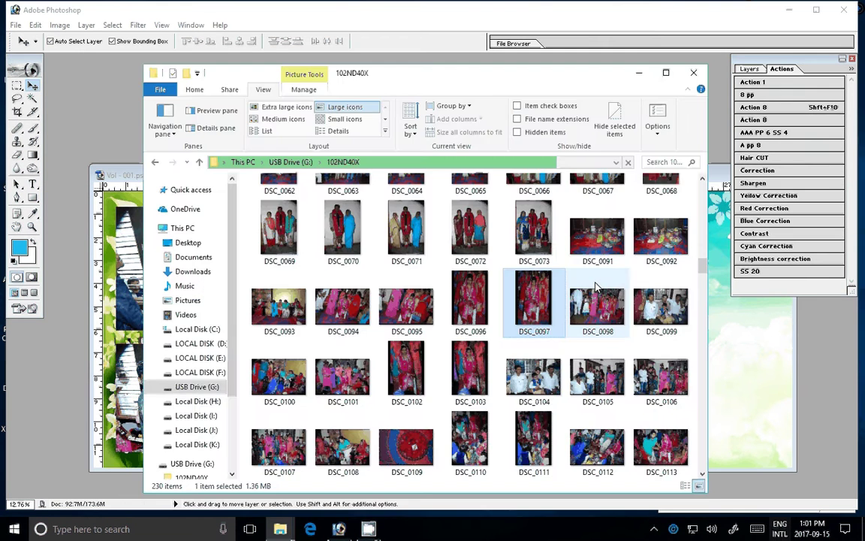
{"action": "left_click", "coordinate": [471, 359]}
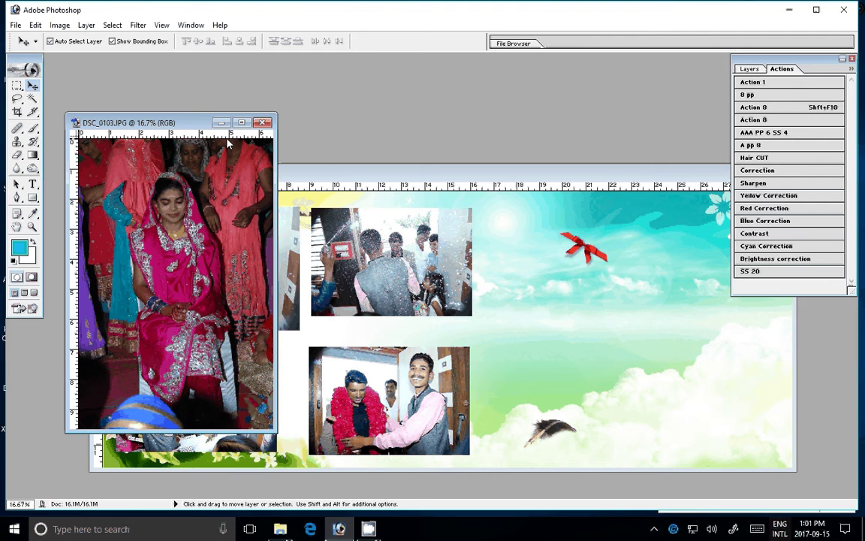
Run Action 8 and Action 1 on DSC_0103 and zoom in on the bride's face
{"action": "key", "text": "z"}
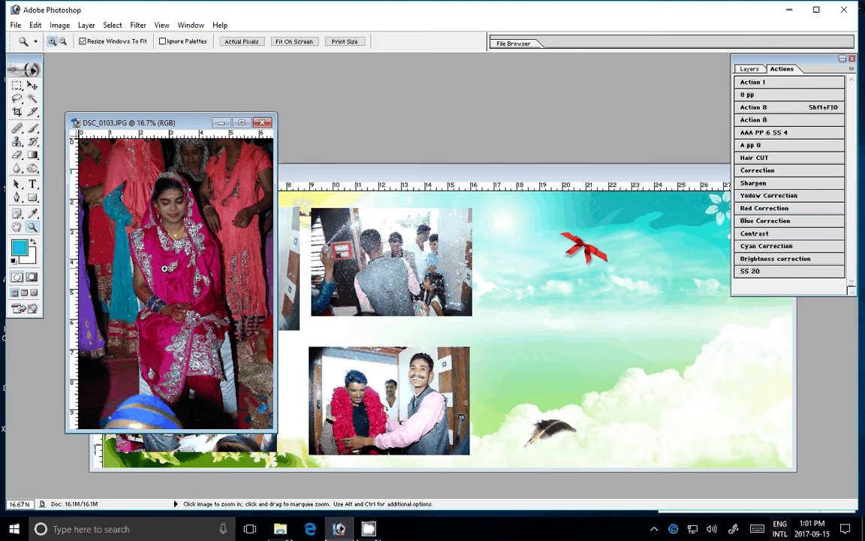
{"action": "left_click", "coordinate": [816, 109]}
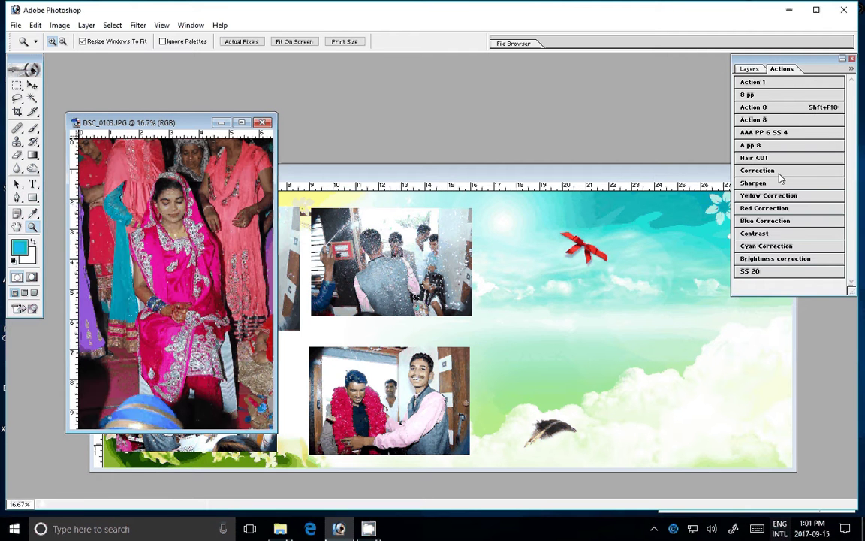
{"action": "left_click", "coordinate": [812, 83]}
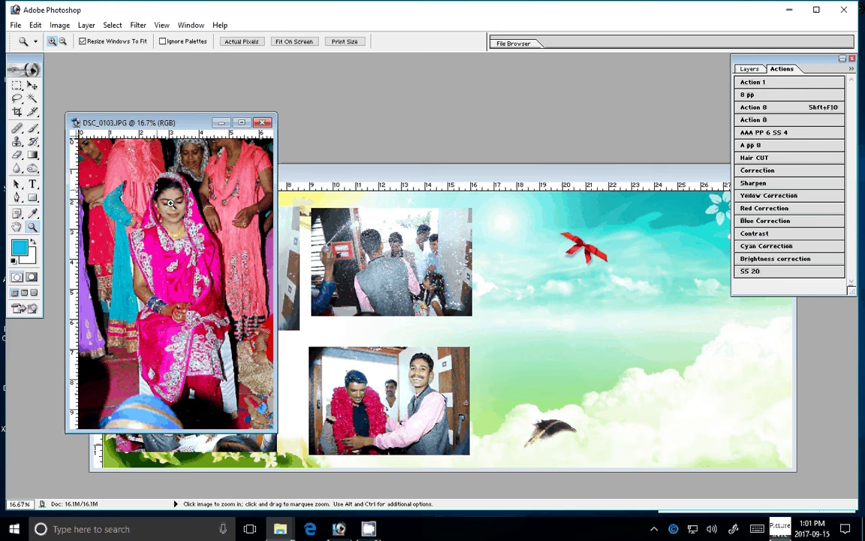
{"action": "left_click_drag", "start_coordinate": [135, 172], "coordinate": [229, 229]}
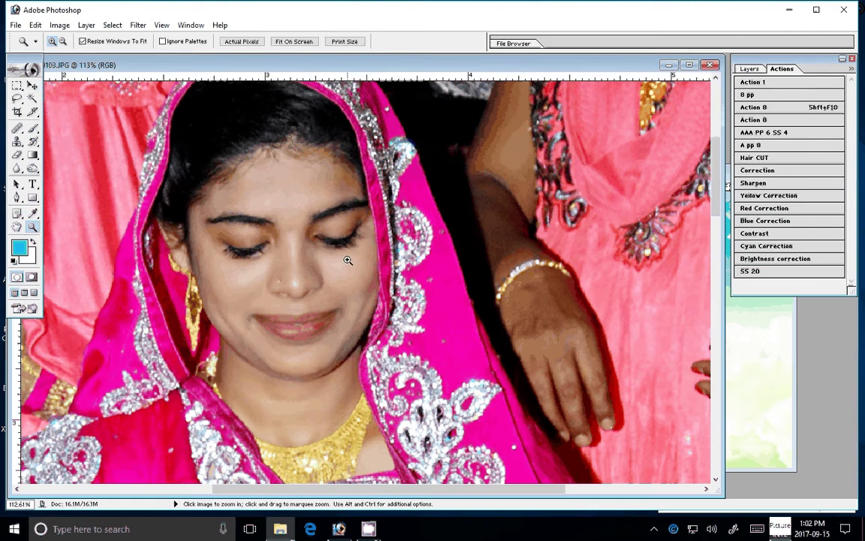
Move the bride photo onto the right side of the Vol - 001 album page
{"action": "key", "text": "v"}
{"action": "left_click_drag", "start_coordinate": [504, 70], "coordinate": [245, 71]}
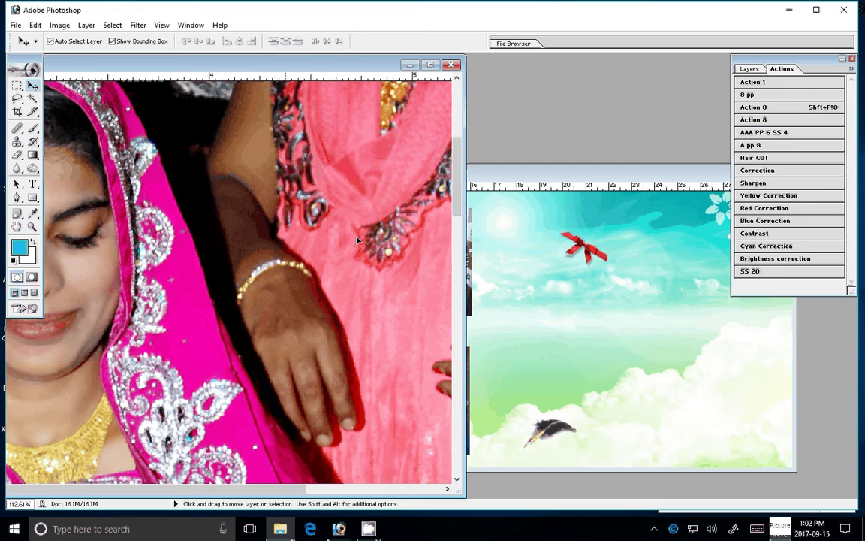
{"action": "left_click", "coordinate": [569, 289]}
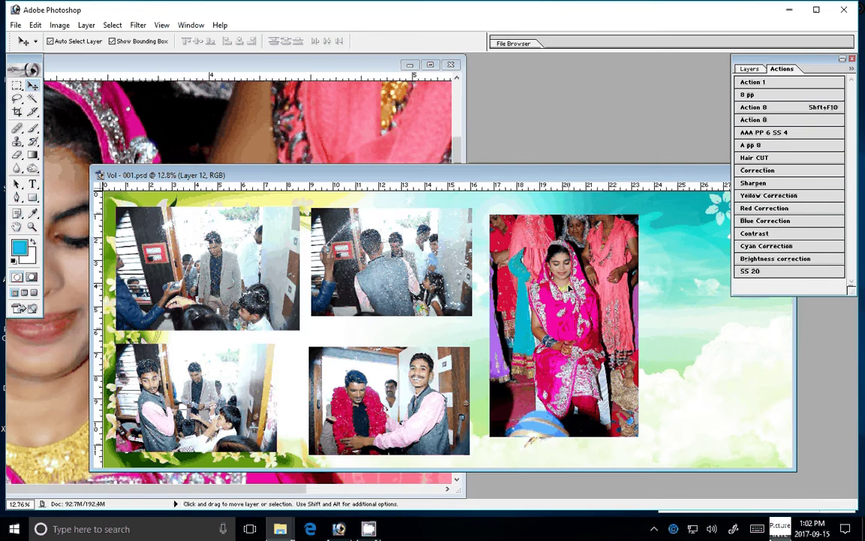
Erase the bride photo's lower-left, top and head-area edges to blend into the sky
{"action": "key", "text": "e"}
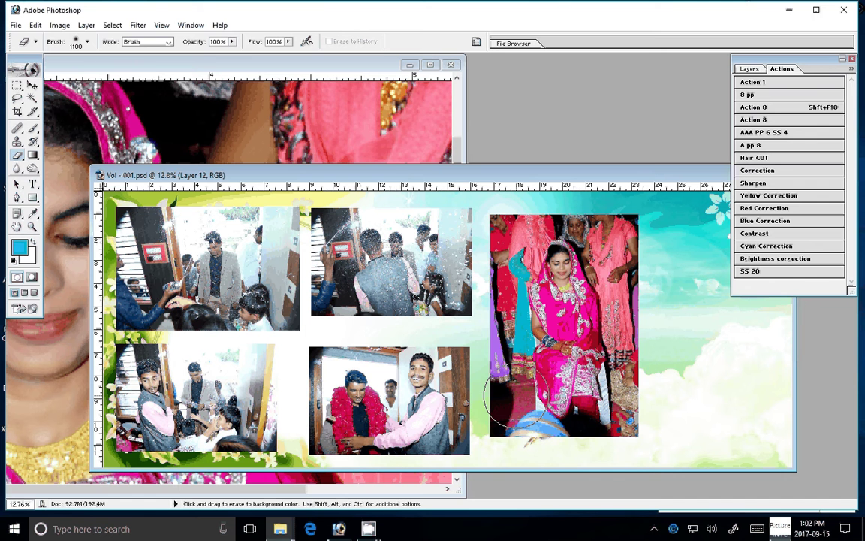
{"action": "mouse_move", "coordinate": [516, 396]}
{"action": "left_mouse_down"}
{"action": "mouse_move", "coordinate": [469, 330]}
{"action": "mouse_move", "coordinate": [455, 279]}
{"action": "left_mouse_up"}
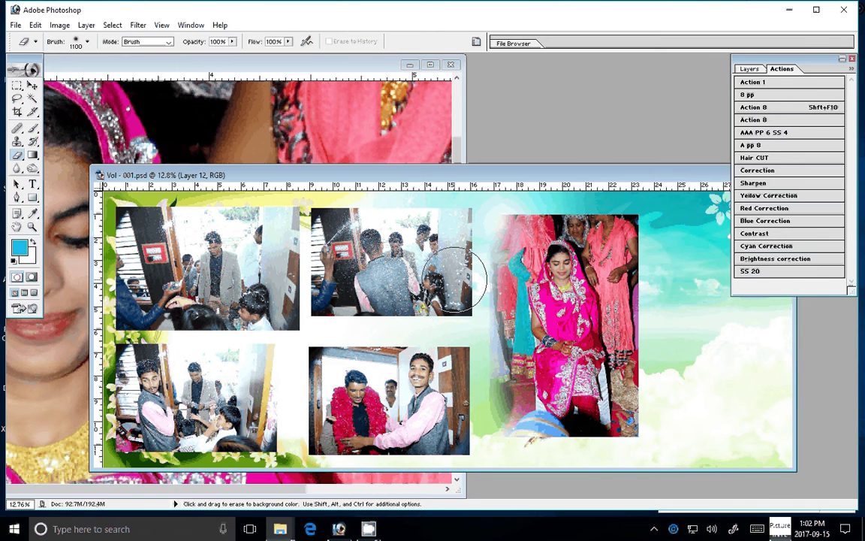
{"action": "key", "text": "bracketleft"}
{"action": "key", "text": "bracketleft"}
{"action": "key", "text": "bracketleft"}
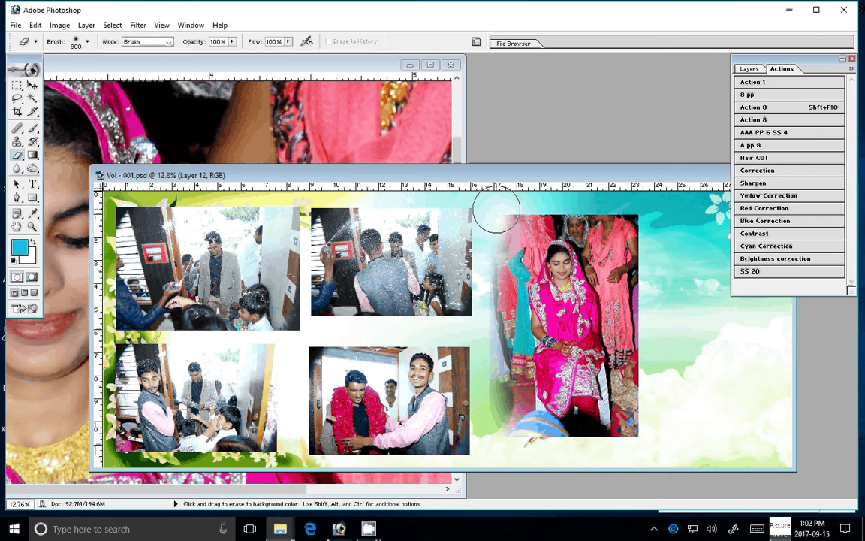
{"action": "mouse_move", "coordinate": [496, 212]}
{"action": "left_mouse_down"}
{"action": "mouse_move", "coordinate": [635, 225]}
{"action": "mouse_move", "coordinate": [599, 450]}
{"action": "mouse_move", "coordinate": [518, 420]}
{"action": "left_mouse_up"}
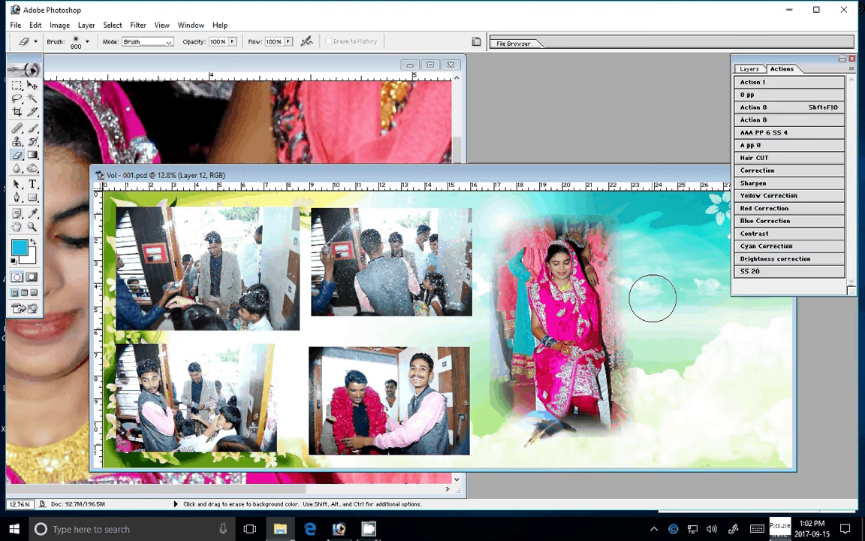
{"action": "left_click_drag", "start_coordinate": [652, 298], "coordinate": [525, 203]}
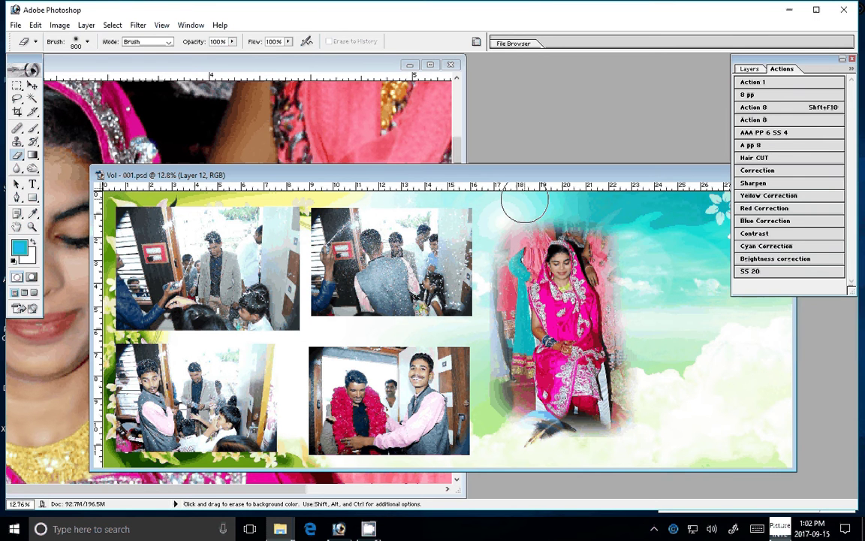
Scale the bride photo to about 128%, nudge it right, and close the DSC_0103 window
{"action": "key", "text": "v"}
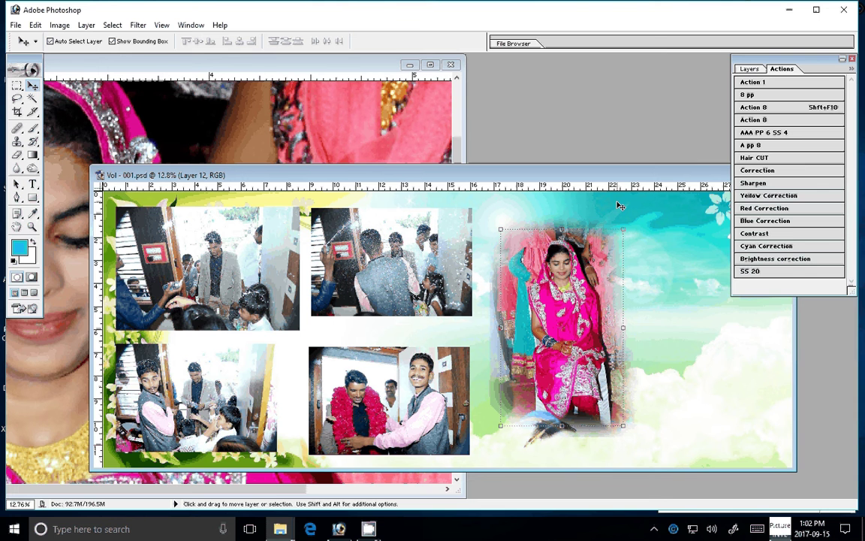
{"action": "left_click_drag", "start_coordinate": [375, 175], "coordinate": [351, 166]}
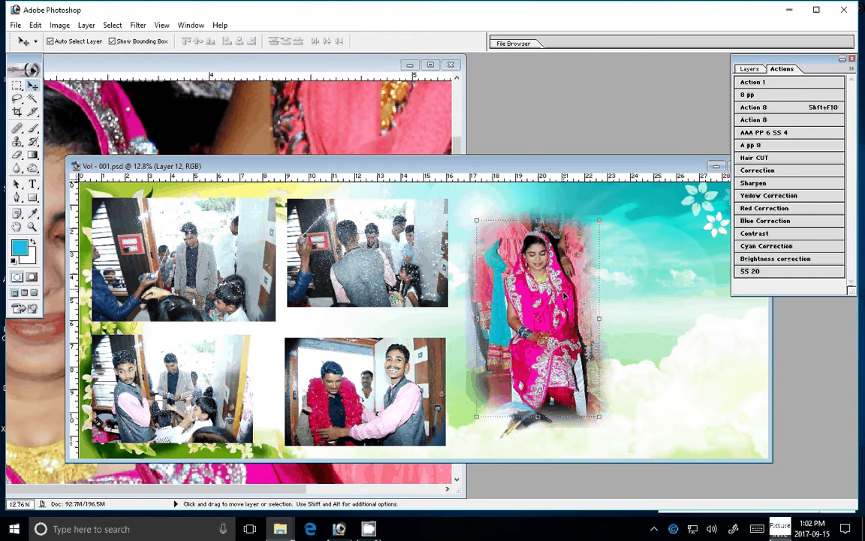
{"action": "key", "text": "ctrl+minus"}
{"action": "key", "text": "ctrl+t"}
{"action": "left_click_drag", "start_coordinate": [591, 241], "coordinate": [618, 231]}
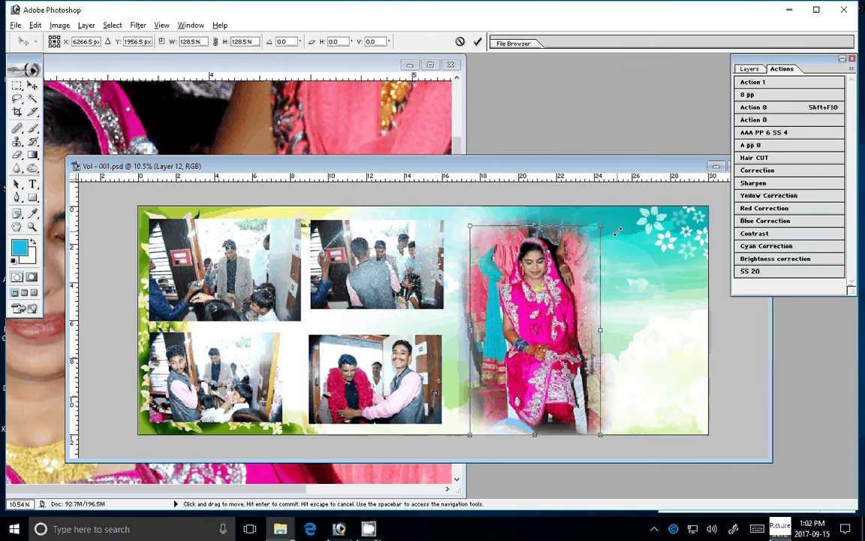
{"action": "key", "text": "Return"}
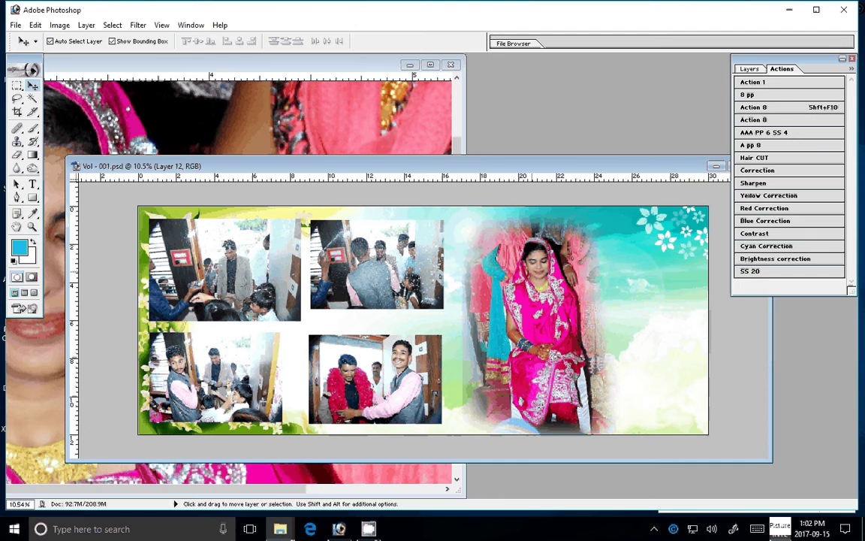
{"action": "left_click_drag", "start_coordinate": [531, 271], "coordinate": [549, 273]}
{"action": "left_click", "coordinate": [456, 69]}
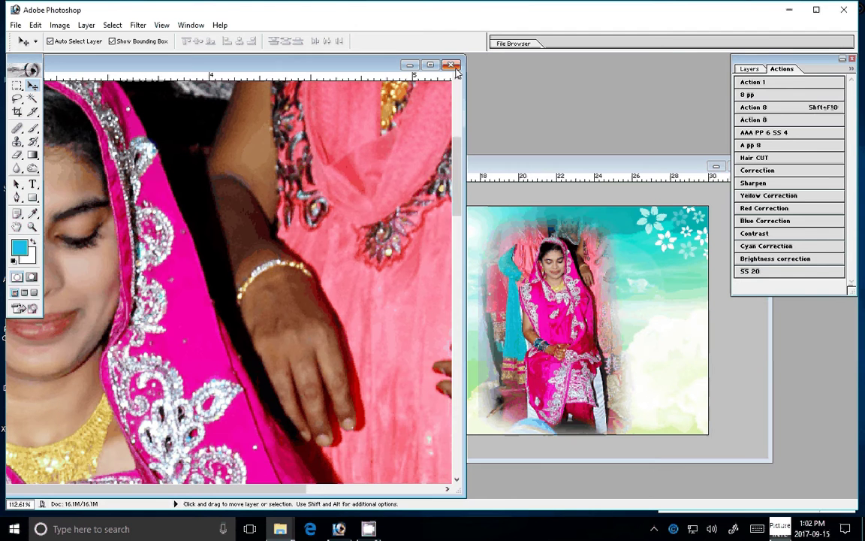
{"action": "left_click", "coordinate": [451, 66]}
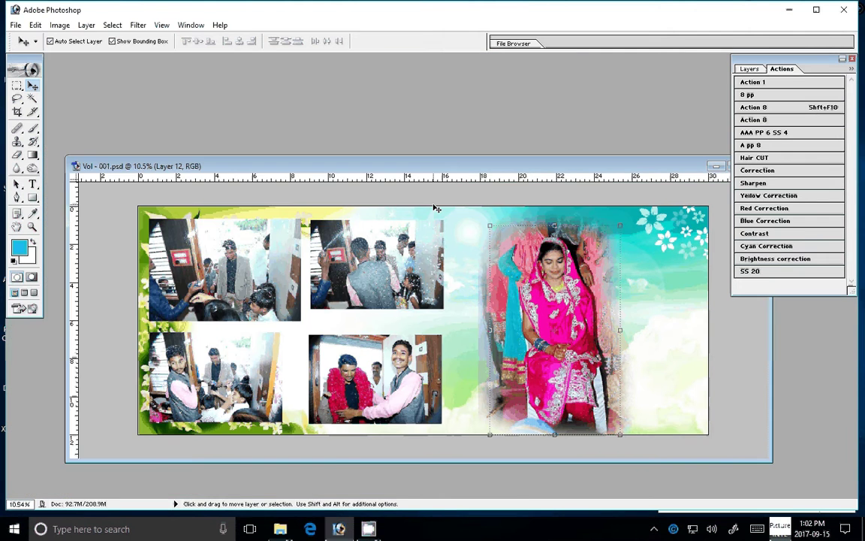
Bring the LOCAL DISK (E:) 102ND40X Explorer window to the front
{"action": "left_click", "coordinate": [282, 528]}
{"action": "mouse_move", "coordinate": [383, 465]}
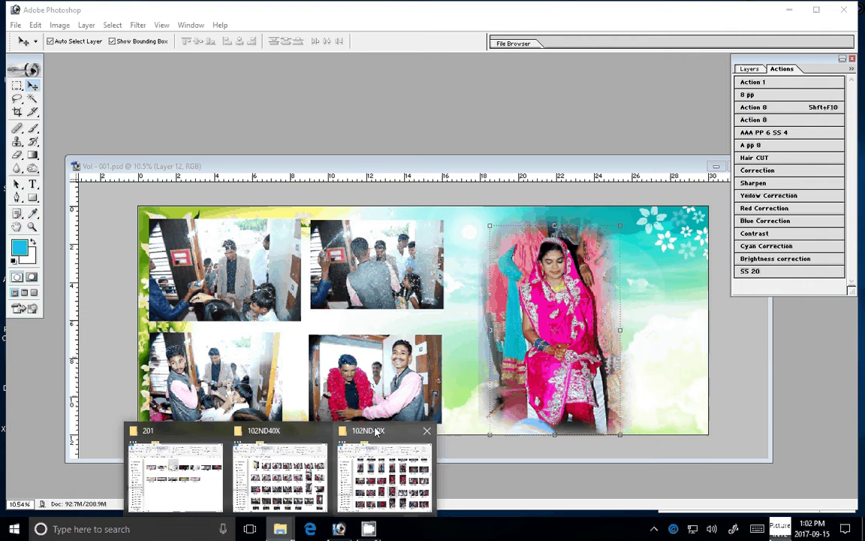
{"action": "left_click", "coordinate": [376, 431]}
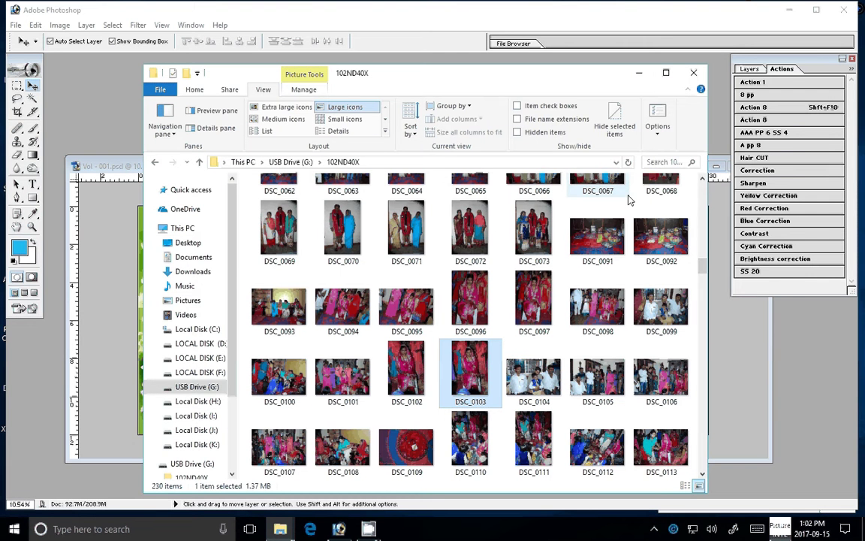
{"action": "left_click", "coordinate": [278, 527]}
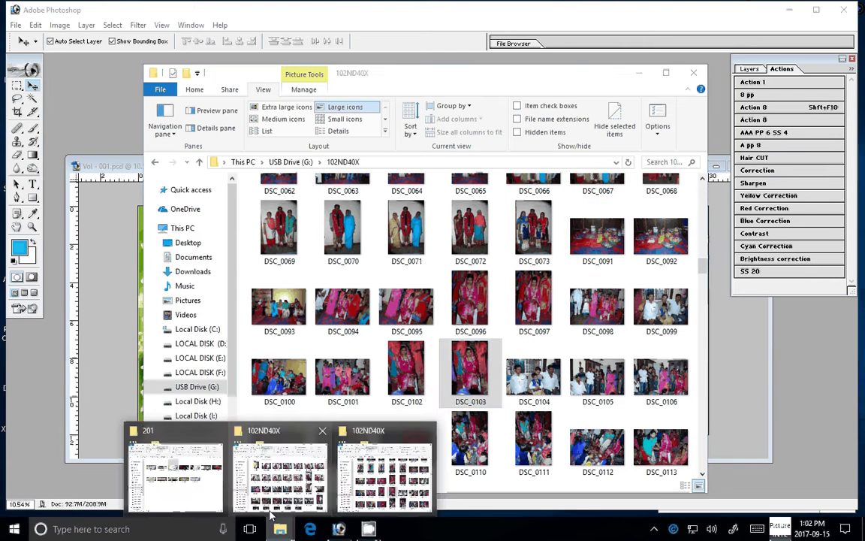
{"action": "left_click", "coordinate": [279, 487]}
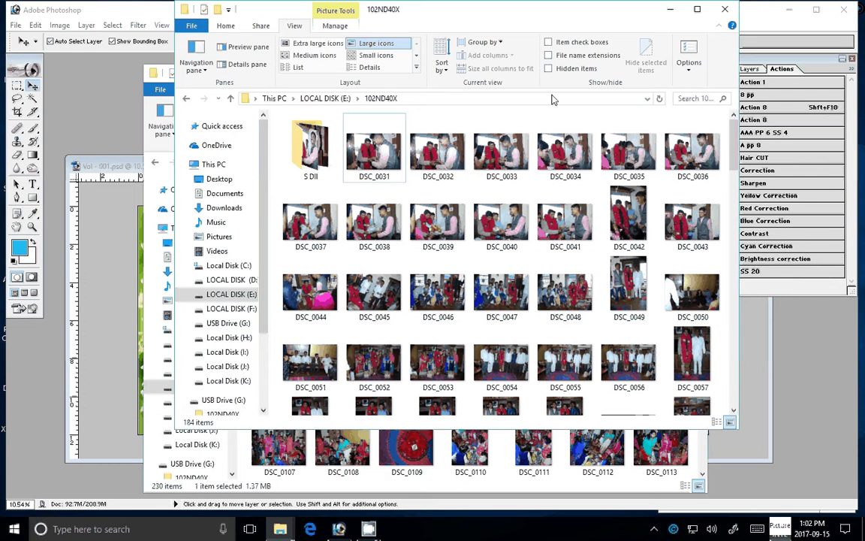
Select DSC_0031 through DSC_0034 and open all four in Photoshop
{"action": "left_click", "coordinate": [400, 180]}
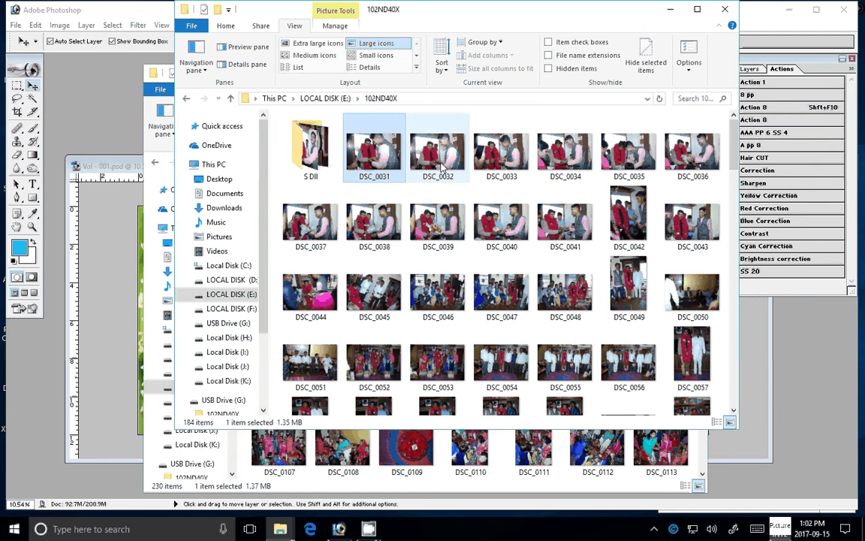
{"action": "left_click", "coordinate": [442, 167], "text": "ctrl"}
{"action": "left_click", "coordinate": [515, 160], "text": "ctrl"}
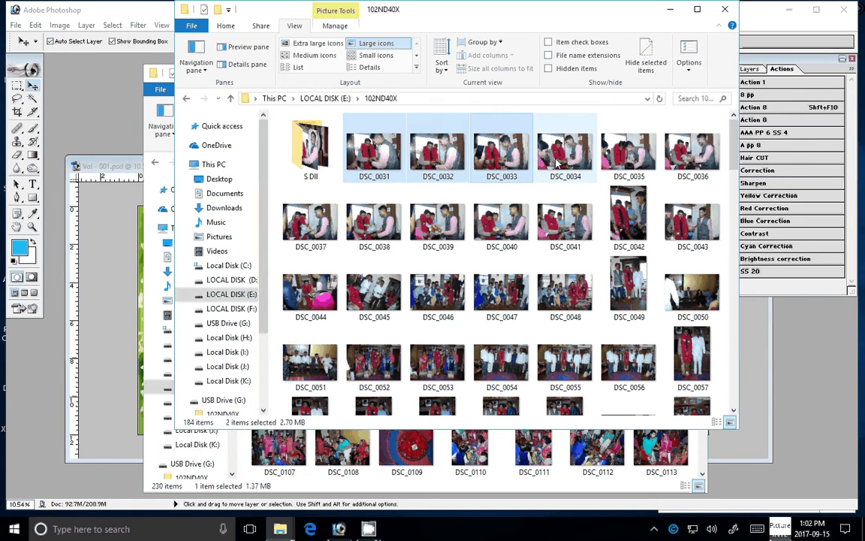
{"action": "left_click", "coordinate": [556, 162], "text": "ctrl"}
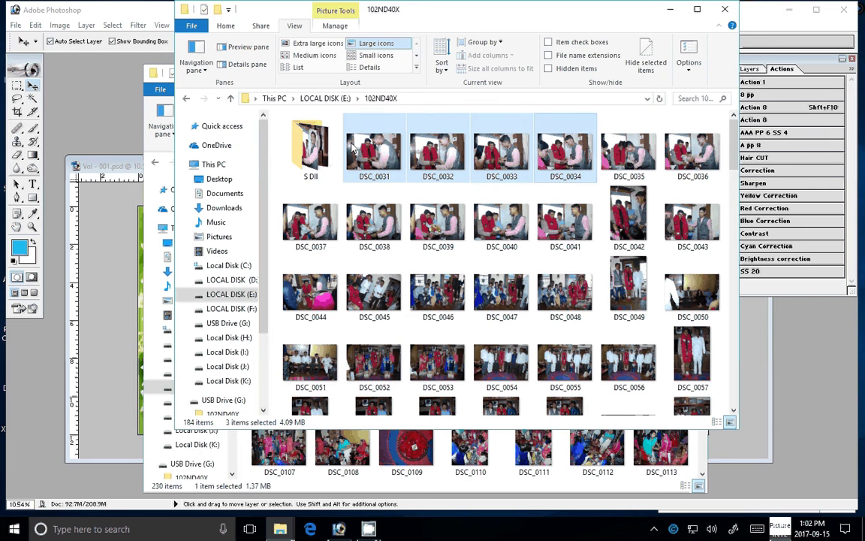
{"action": "left_click_drag", "start_coordinate": [353, 148], "coordinate": [303, 162]}
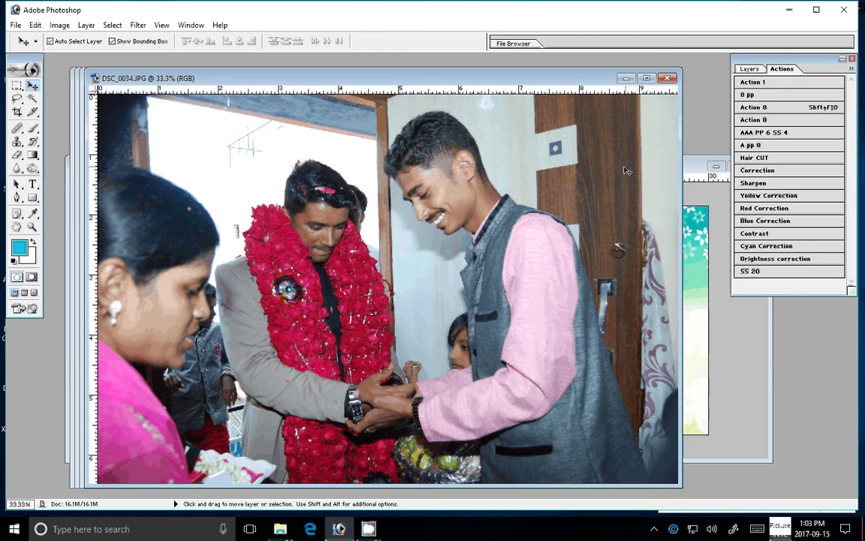
Clear away the DSC_0034, DSC_0033 and DSC_0032 photo windows, leaving DSC_0031 in view
{"action": "left_click", "coordinate": [625, 78]}
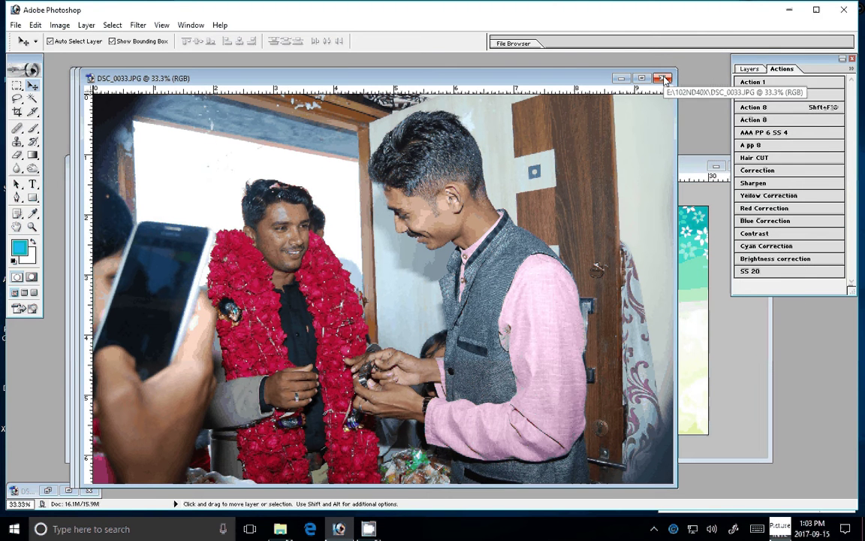
{"action": "left_click", "coordinate": [665, 78]}
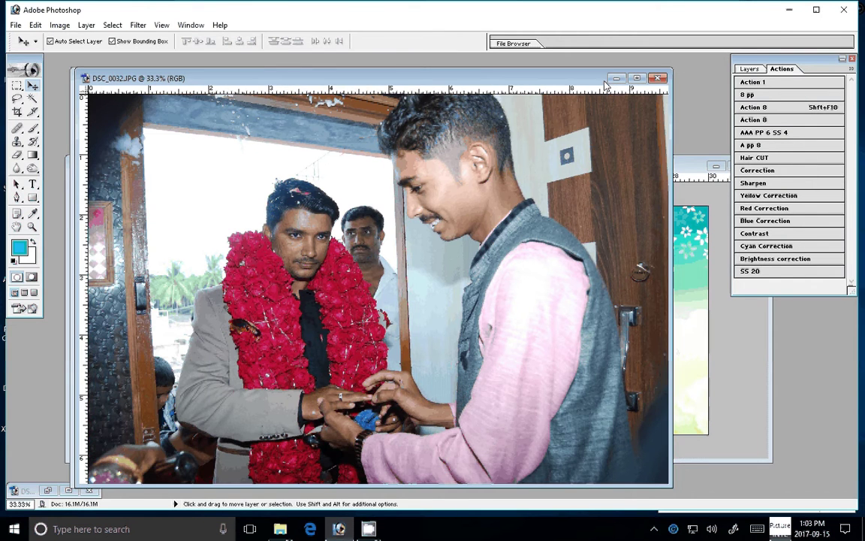
{"action": "left_click_drag", "start_coordinate": [606, 85], "coordinate": [553, 382]}
{"action": "left_click", "coordinate": [567, 376]}
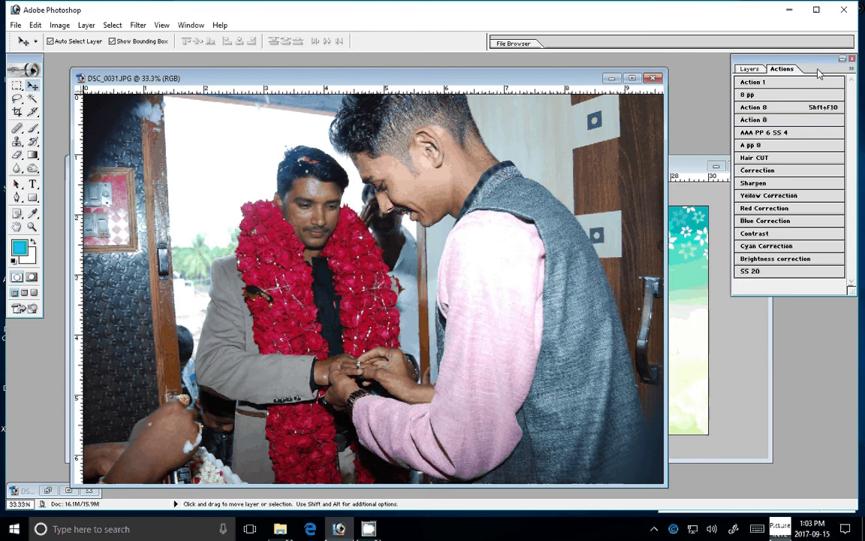
Apply the Correction action to DSC_0031 and resize it to 8 inches wide
{"action": "left_click", "coordinate": [757, 171]}
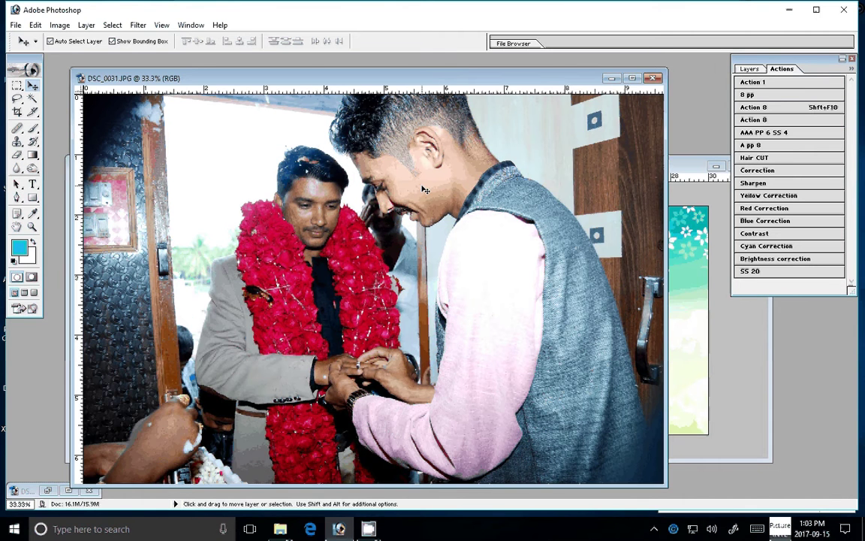
{"action": "right_click", "coordinate": [450, 75]}
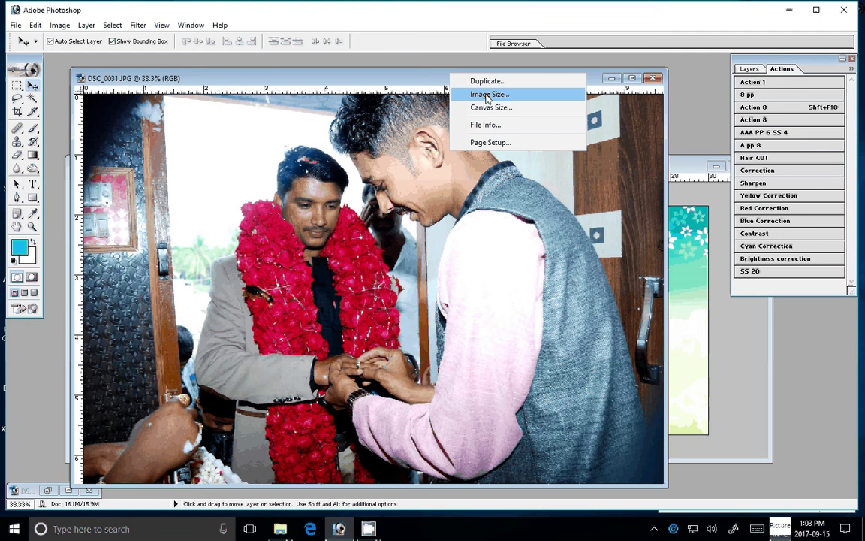
{"action": "left_click", "coordinate": [488, 96]}
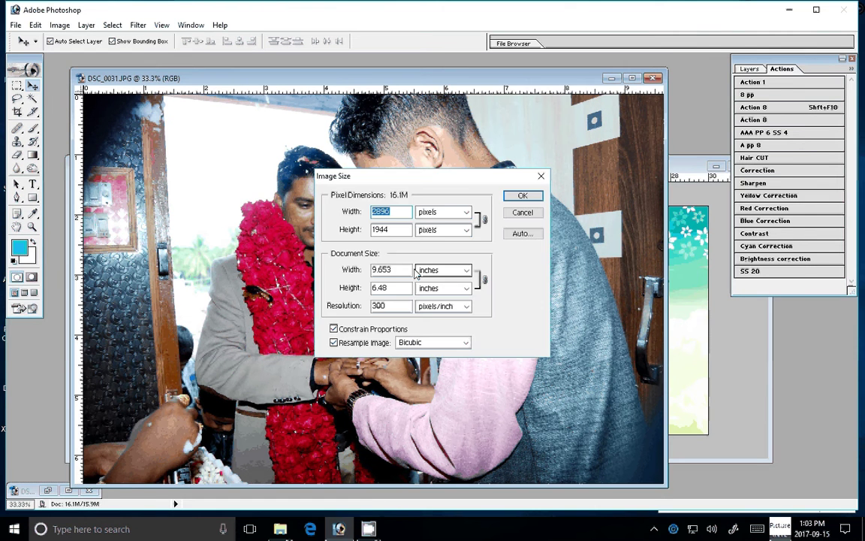
{"action": "left_click", "coordinate": [409, 269]}
{"action": "type", "text": "8"}
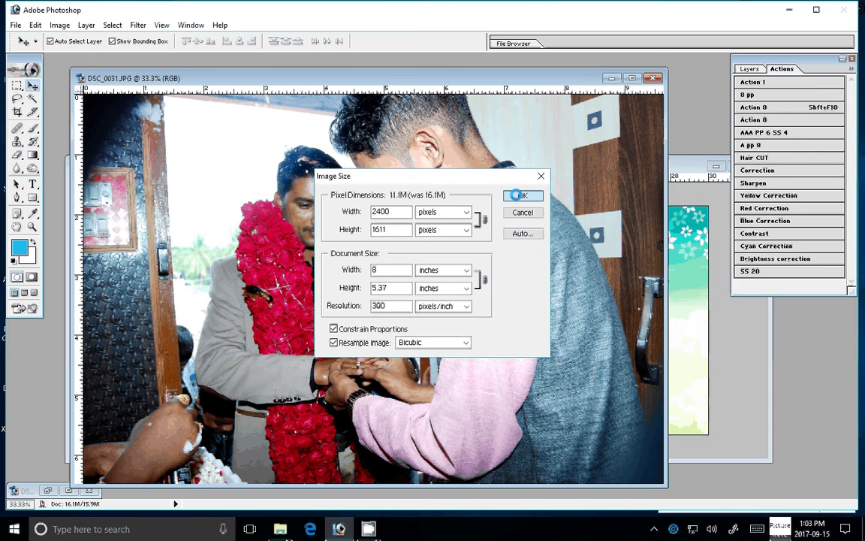
{"action": "left_click", "coordinate": [520, 196]}
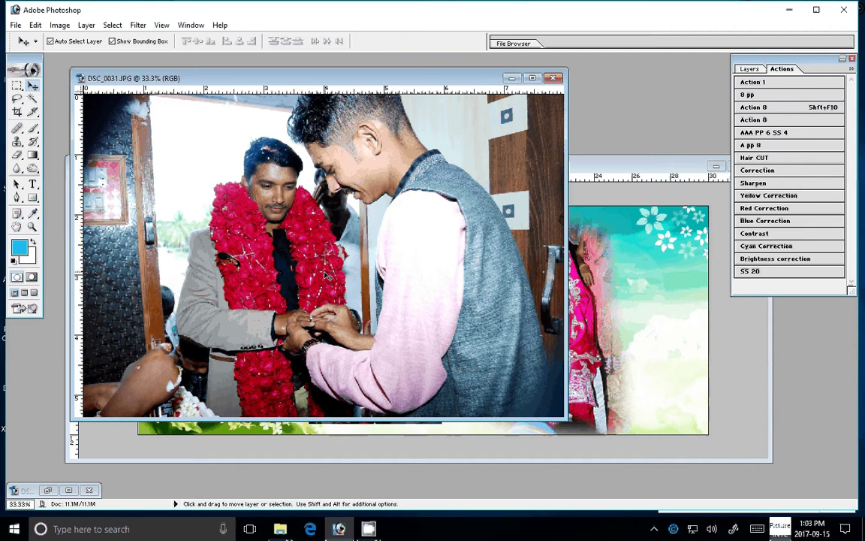
Place DSC_0031 at the spread's top right, scaled to 84%, then close DSC_0031.JPG
{"action": "mouse_move", "coordinate": [326, 275]}
{"action": "left_mouse_down"}
{"action": "mouse_move", "coordinate": [670, 313]}
{"action": "mouse_move", "coordinate": [618, 262]}
{"action": "mouse_move", "coordinate": [626, 259]}
{"action": "left_mouse_up"}
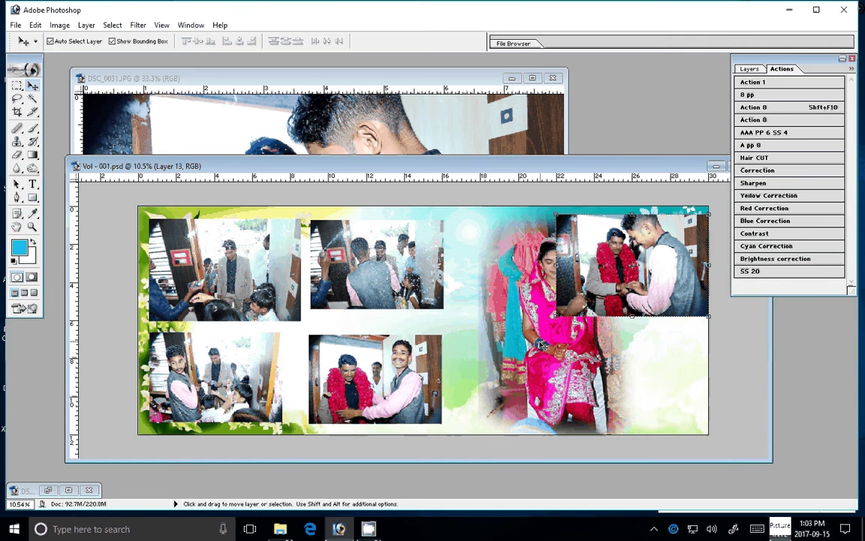
{"action": "left_click_drag", "start_coordinate": [540, 343], "coordinate": [508, 355]}
{"action": "mouse_move", "coordinate": [691, 248]}
{"action": "left_mouse_down"}
{"action": "mouse_move", "coordinate": [699, 223]}
{"action": "mouse_move", "coordinate": [689, 226]}
{"action": "left_mouse_up"}
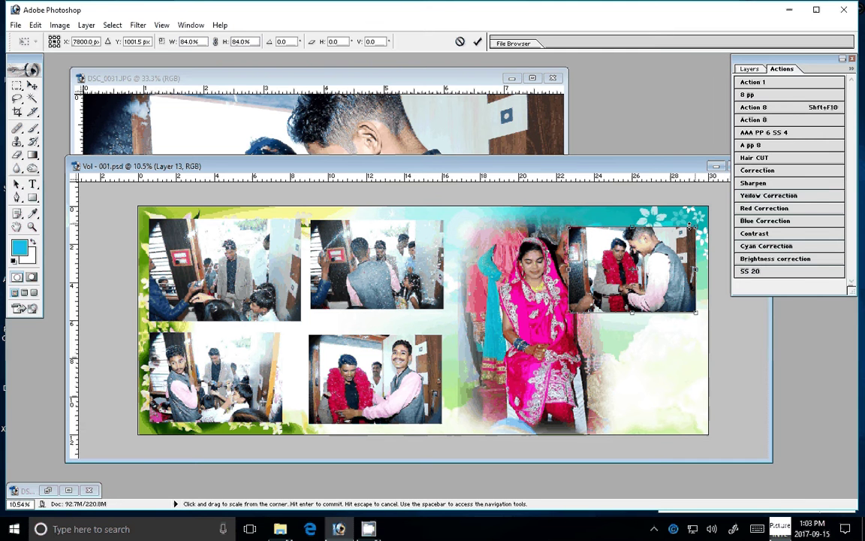
{"action": "key", "text": "Return"}
{"action": "left_click_drag", "start_coordinate": [645, 256], "coordinate": [648, 247]}
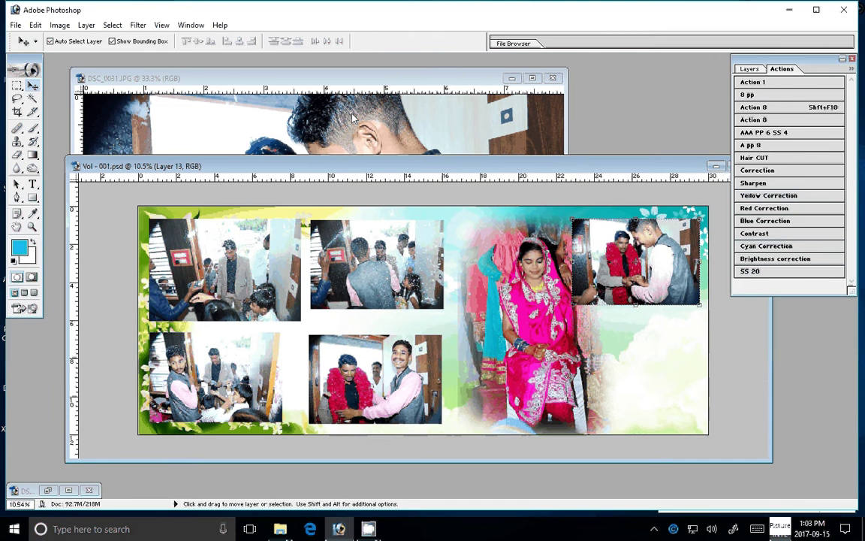
{"action": "left_click", "coordinate": [353, 116]}
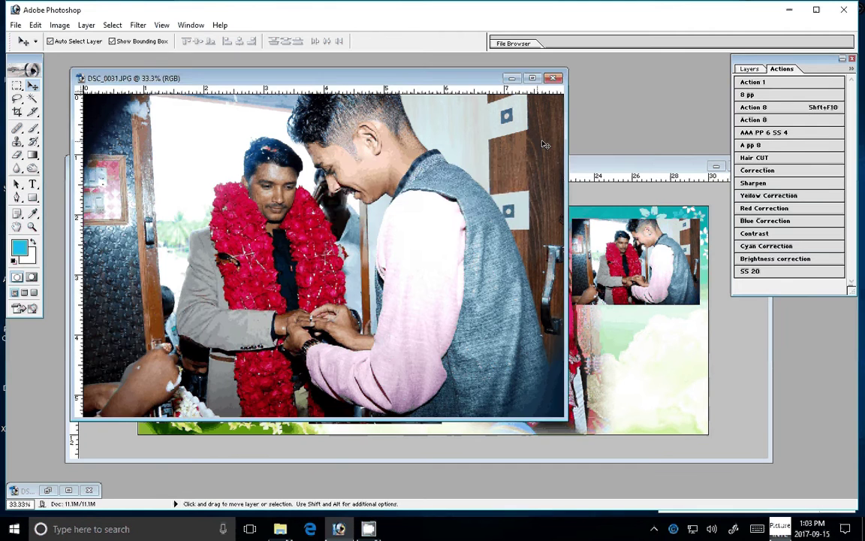
{"action": "key", "text": "ctrl+w"}
Discard DSC_0031's changes, then sharpen DSC_0034 and resize it to 8 inches wide
{"action": "key", "text": "n"}
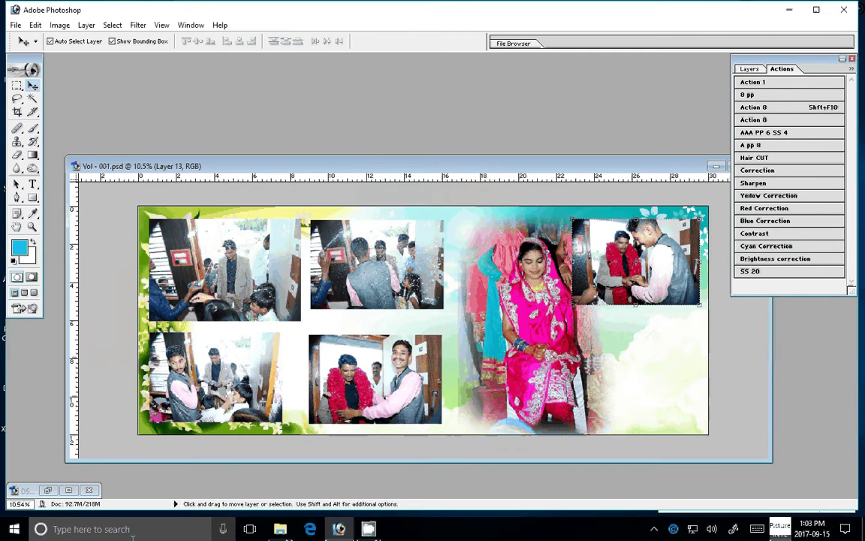
{"action": "key", "text": "ctrl+Tab"}
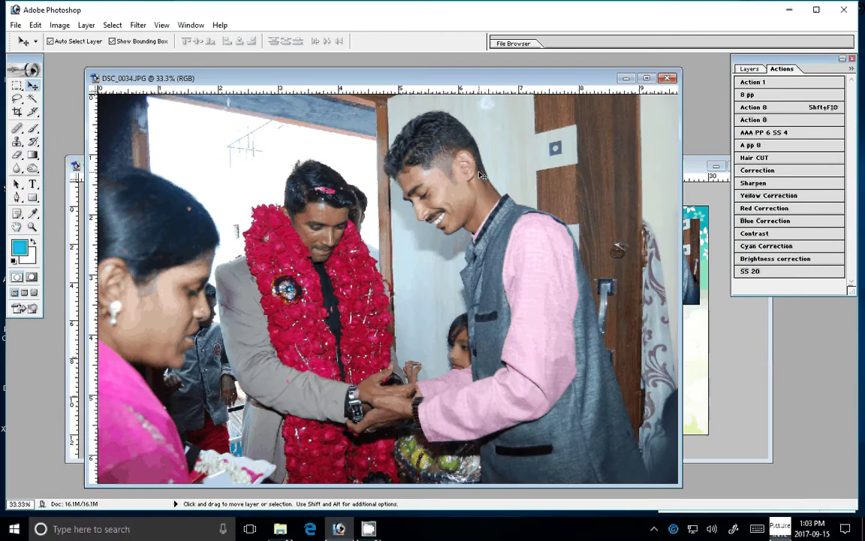
{"action": "left_click", "coordinate": [773, 182]}
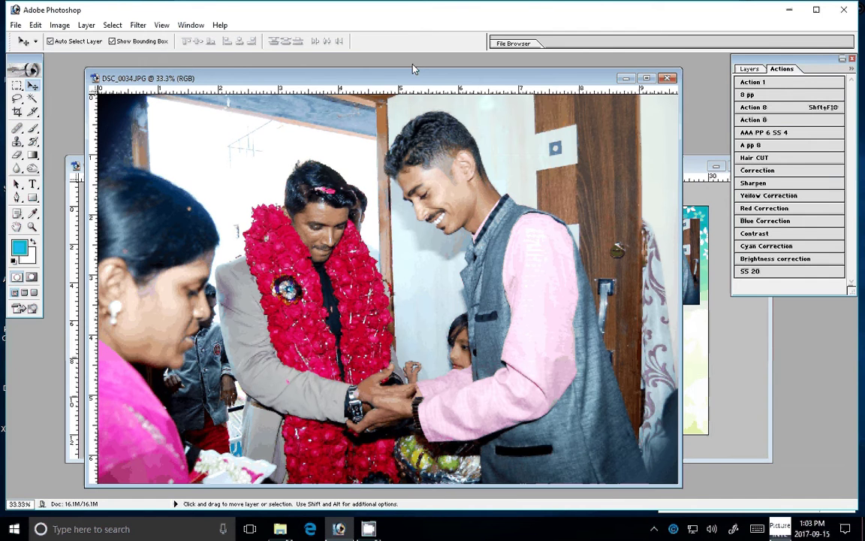
{"action": "right_click", "coordinate": [415, 78]}
{"action": "left_click", "coordinate": [441, 98]}
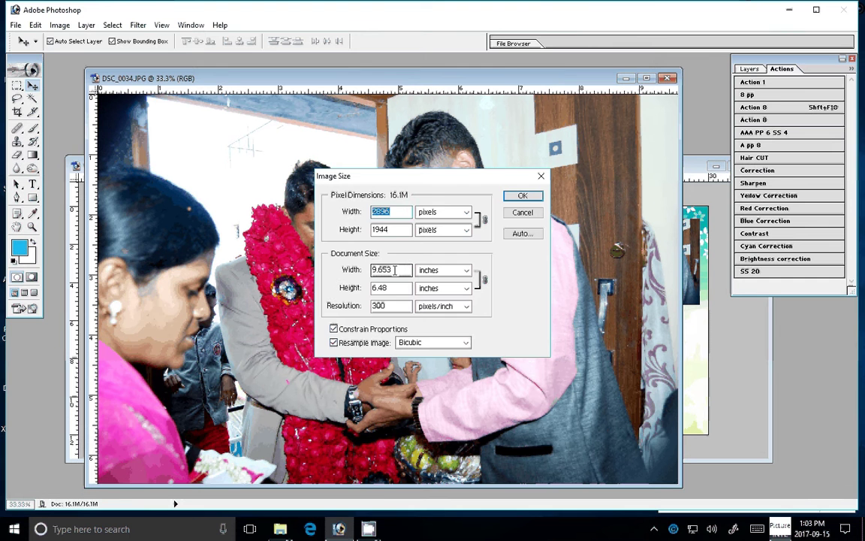
{"action": "left_click_drag", "start_coordinate": [395, 271], "coordinate": [373, 261]}
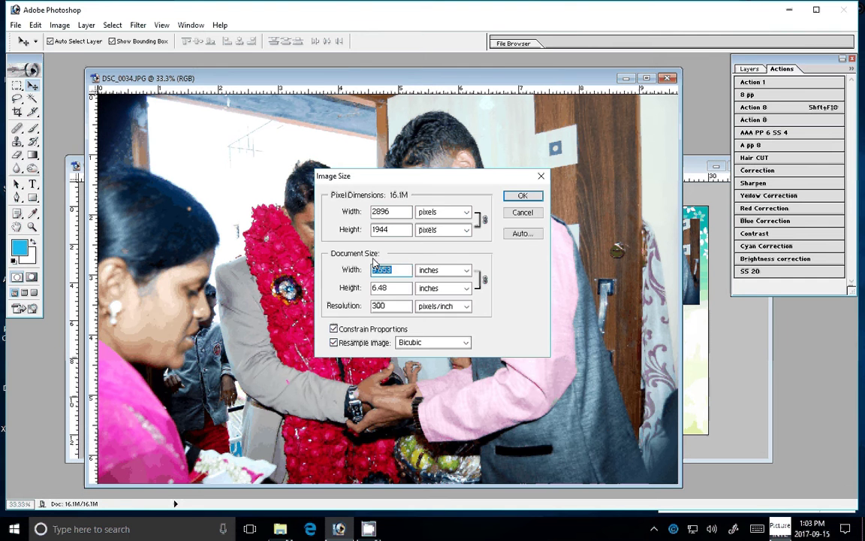
{"action": "type", "text": "8"}
{"action": "left_click", "coordinate": [523, 196]}
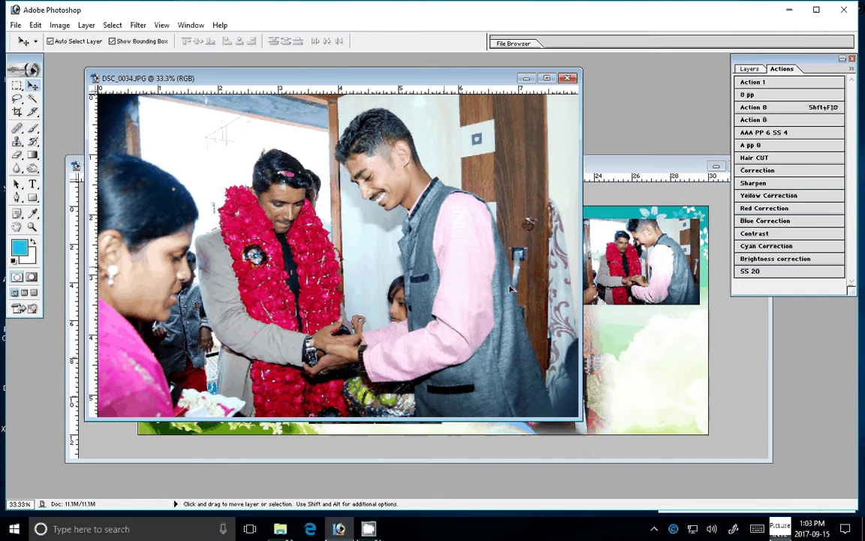
Place DSC_0034 at the spread's lower right, erase its left edge, and close it unsaved
{"action": "mouse_move", "coordinate": [511, 289]}
{"action": "left_mouse_down"}
{"action": "mouse_move", "coordinate": [647, 362]}
{"action": "mouse_move", "coordinate": [612, 347]}
{"action": "mouse_move", "coordinate": [656, 325]}
{"action": "left_mouse_up"}
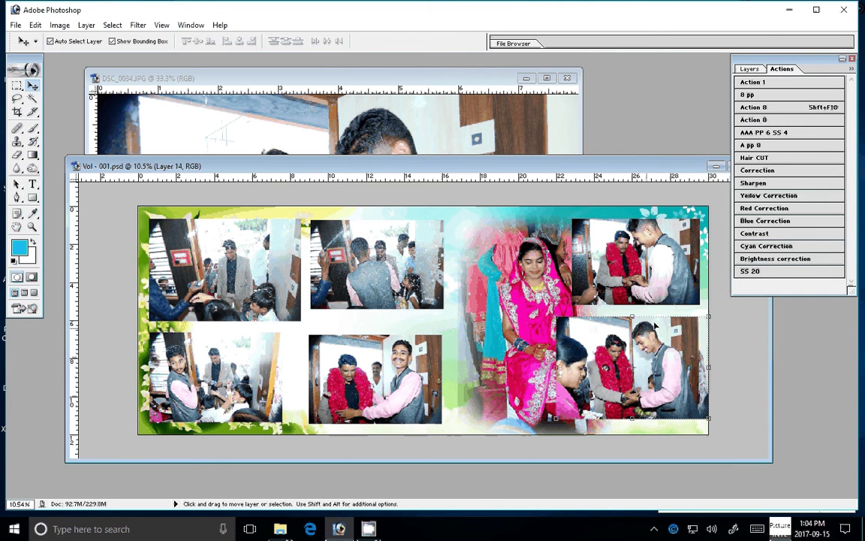
{"action": "key", "text": "e"}
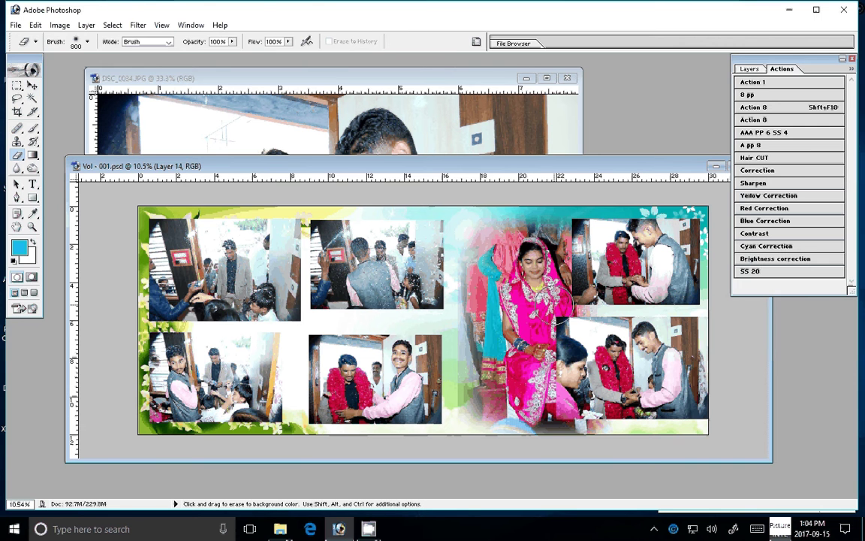
{"action": "mouse_move", "coordinate": [574, 331]}
{"action": "left_mouse_down"}
{"action": "mouse_move", "coordinate": [563, 359]}
{"action": "mouse_move", "coordinate": [557, 344]}
{"action": "left_mouse_up"}
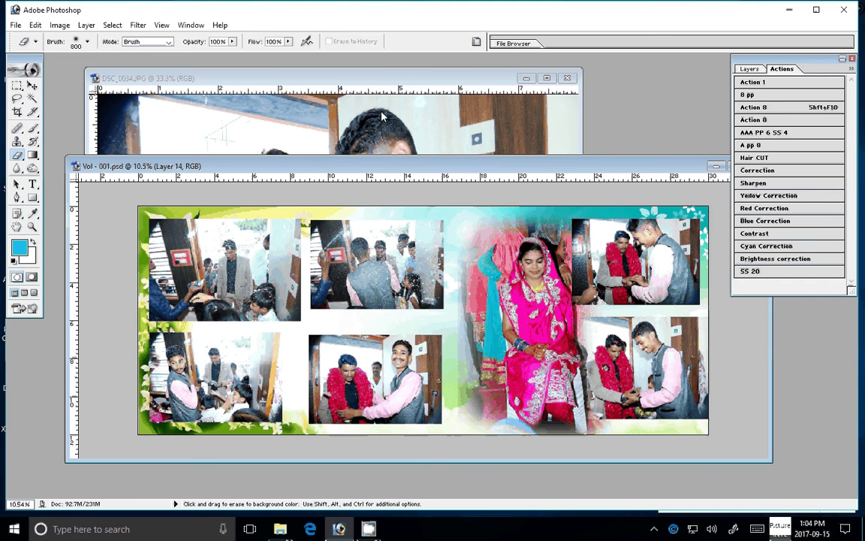
{"action": "left_click", "coordinate": [567, 78]}
{"action": "left_click", "coordinate": [435, 204]}
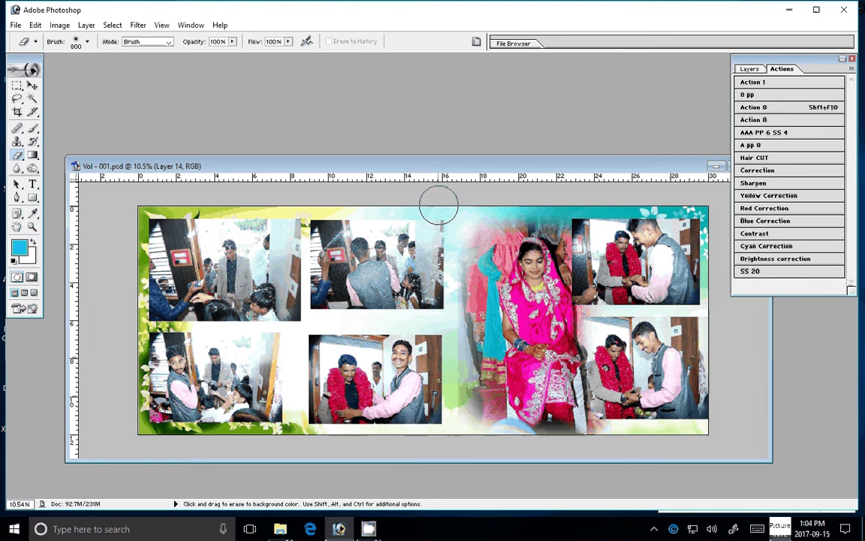
Select the middle-bottom photo's Layer 11 and add a Stroke layer style
{"action": "key", "text": "v"}
{"action": "left_click", "coordinate": [351, 374]}
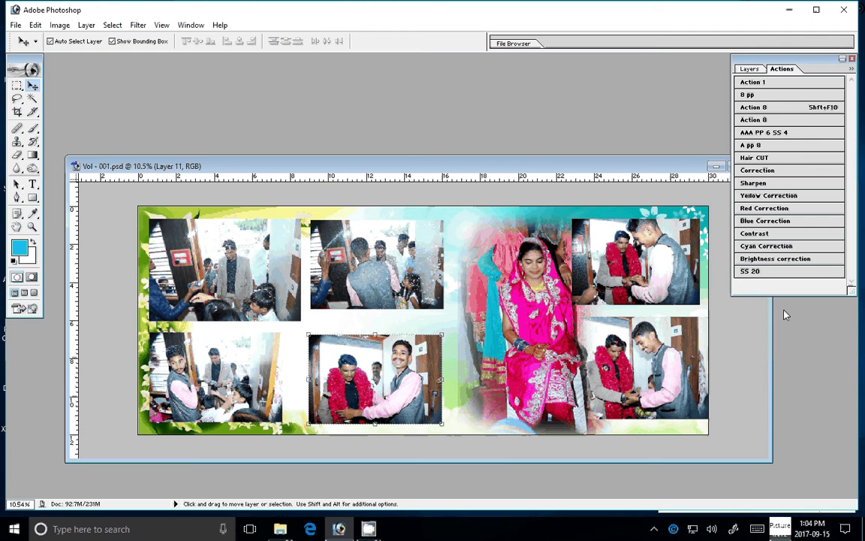
{"action": "left_click", "coordinate": [750, 69]}
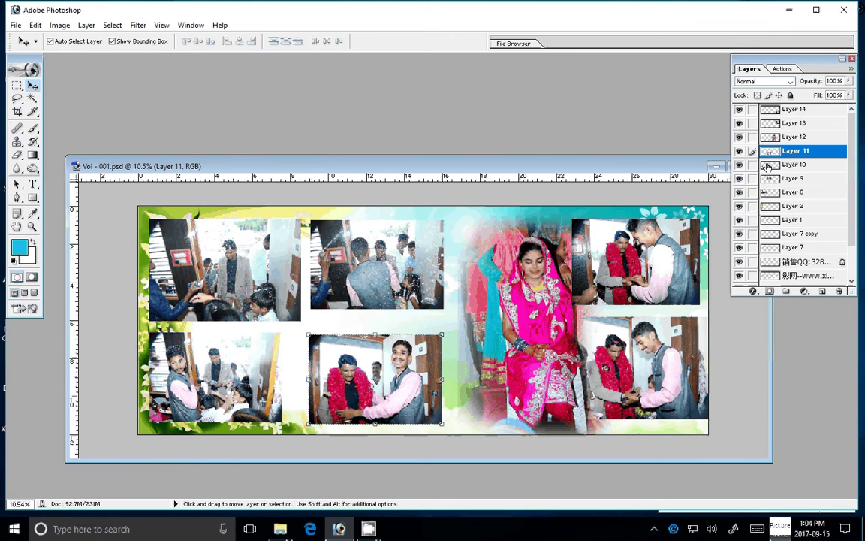
{"action": "left_click", "coordinate": [754, 291]}
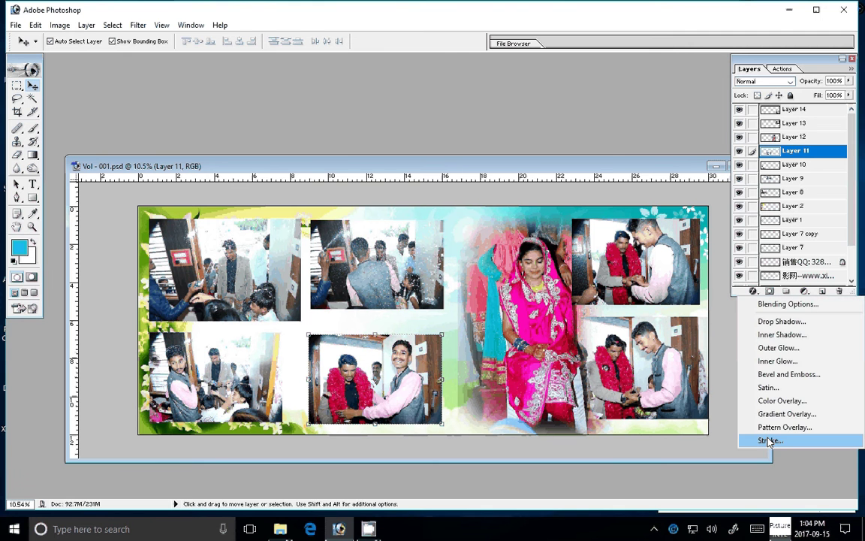
{"action": "left_click", "coordinate": [769, 441]}
Set the stroke to a Pattern fill with a chosen pattern at 22 px size
{"action": "left_click", "coordinate": [425, 231]}
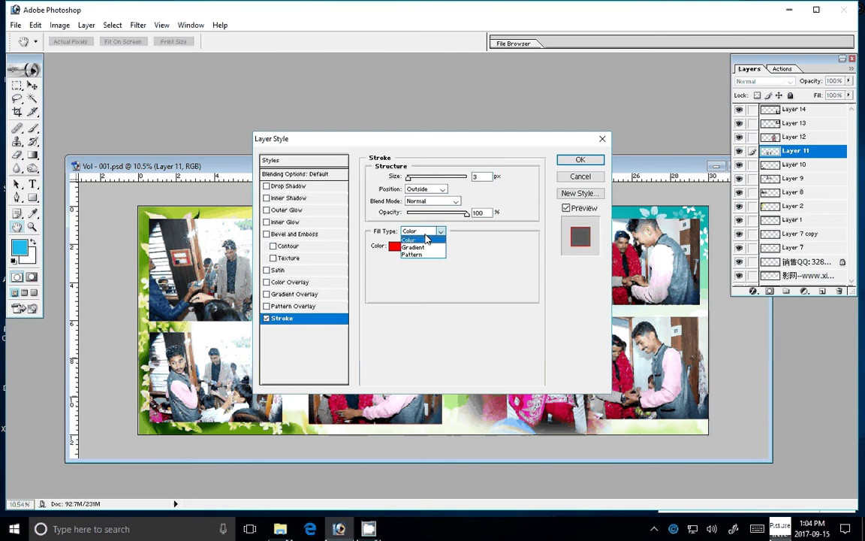
{"action": "left_click", "coordinate": [413, 256]}
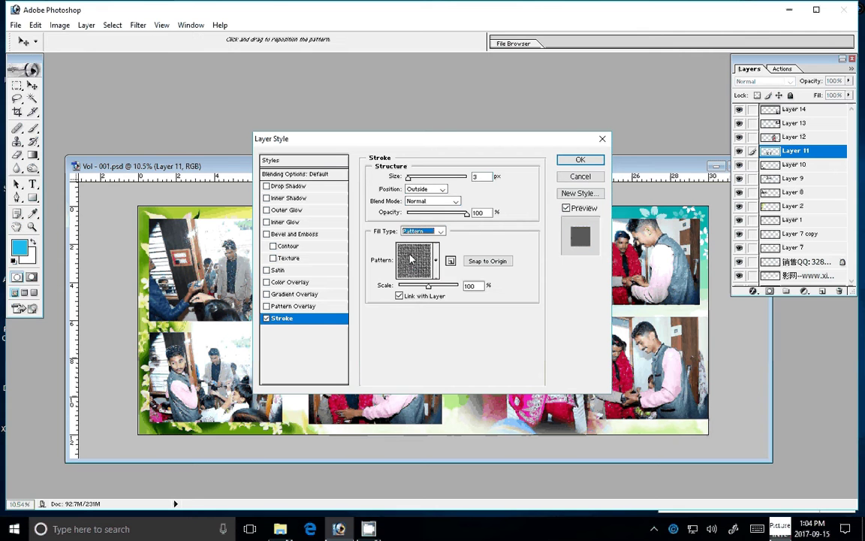
{"action": "left_click", "coordinate": [410, 259]}
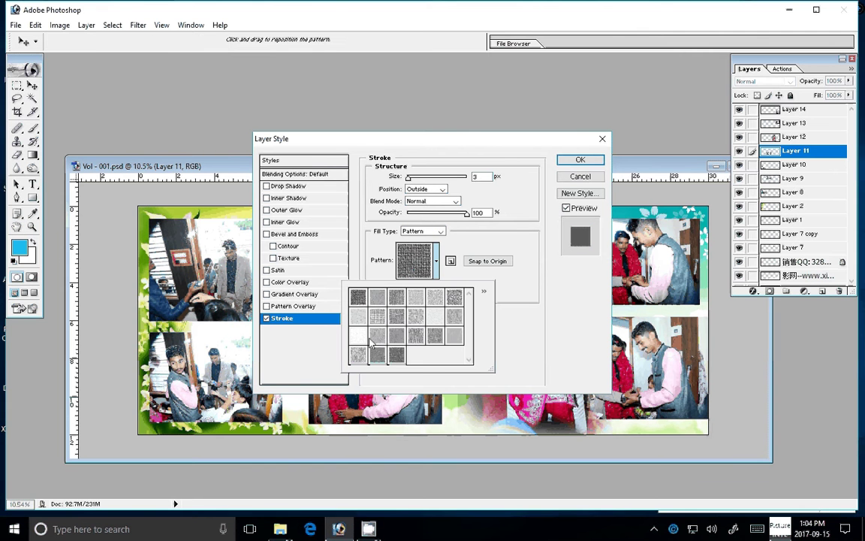
{"action": "left_click", "coordinate": [358, 316]}
{"action": "left_click", "coordinate": [453, 190]}
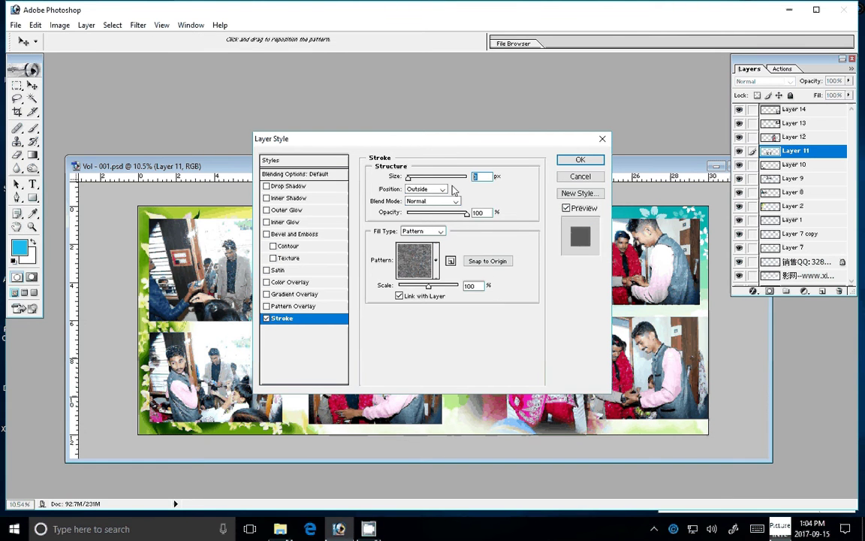
{"action": "type", "text": "22"}
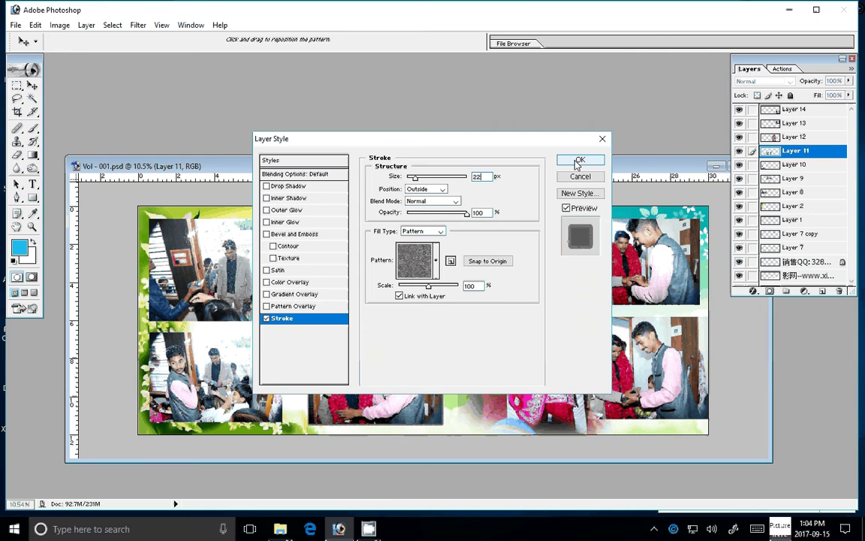
{"action": "left_click", "coordinate": [579, 161]}
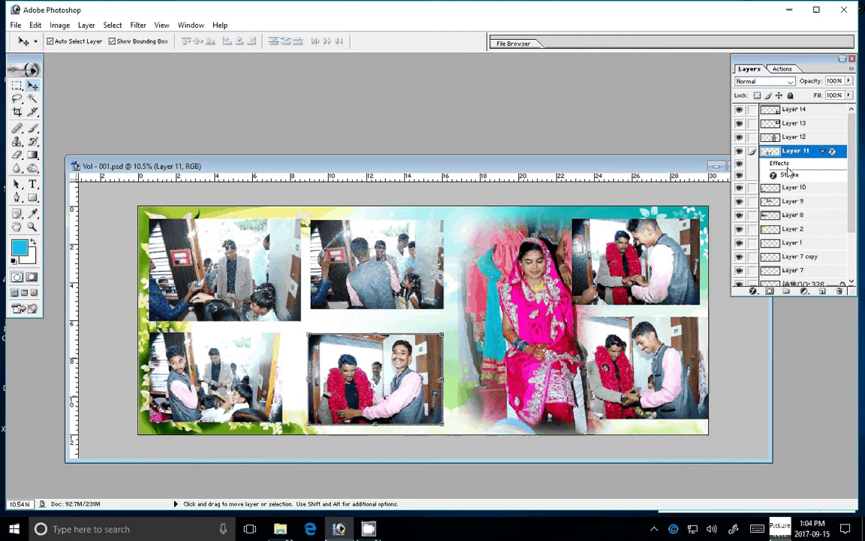
Recheck Layer 11's layer style and collapse its effects list
{"action": "double_click", "coordinate": [814, 153]}
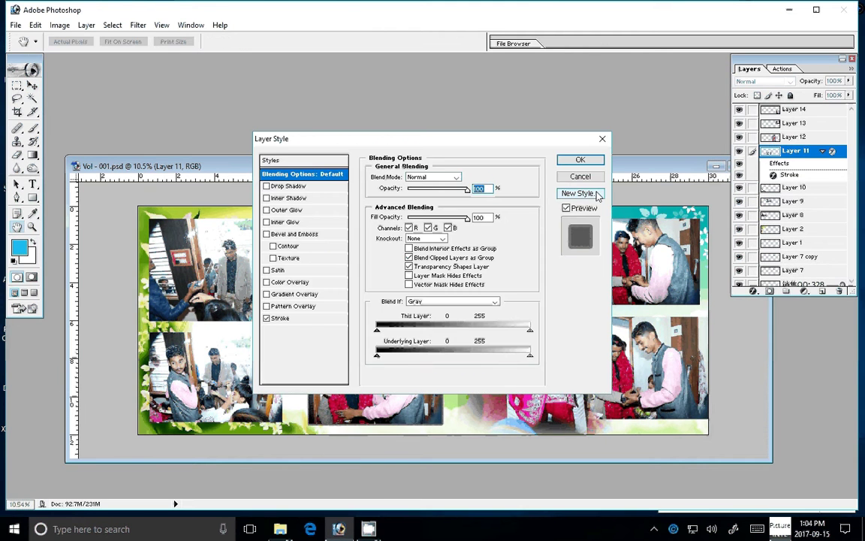
{"action": "left_click", "coordinate": [580, 159]}
{"action": "double_click", "coordinate": [807, 153]}
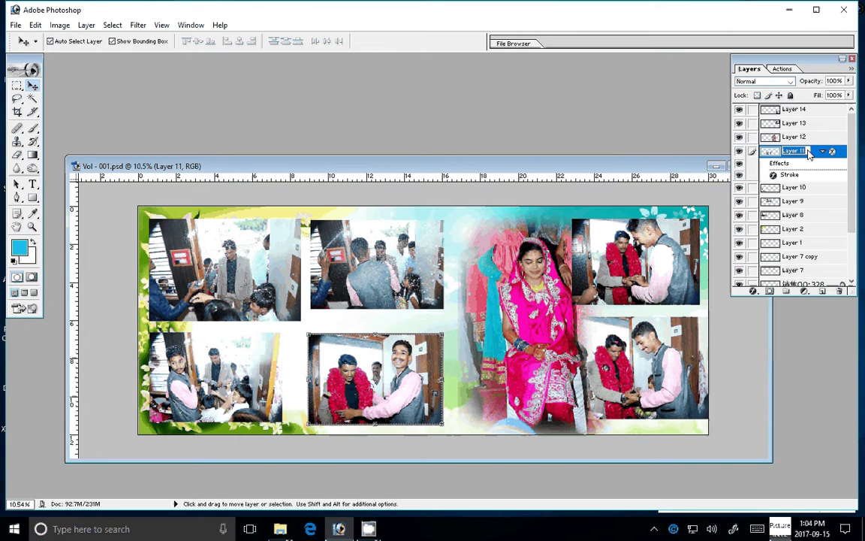
{"action": "left_click", "coordinate": [821, 152]}
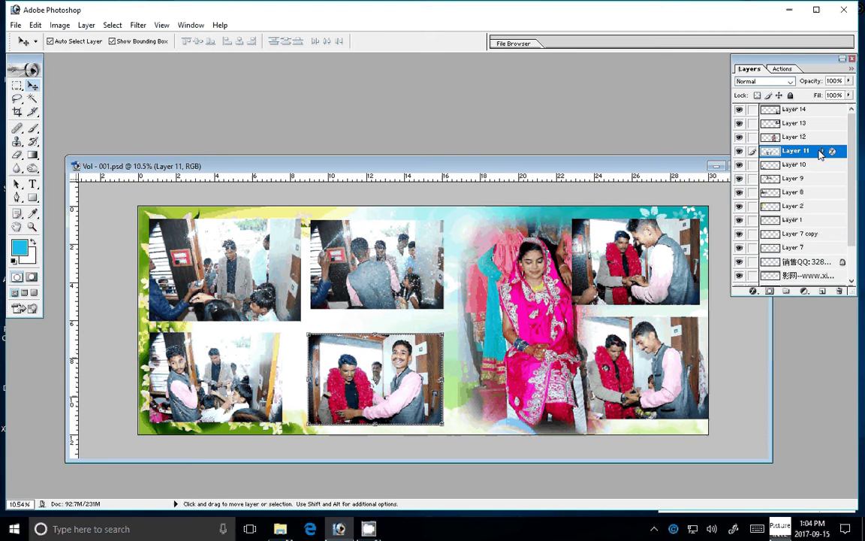
Copy Layer 11's pattern stroke layer style
{"action": "left_click", "coordinate": [821, 152]}
{"action": "right_click", "coordinate": [820, 155]}
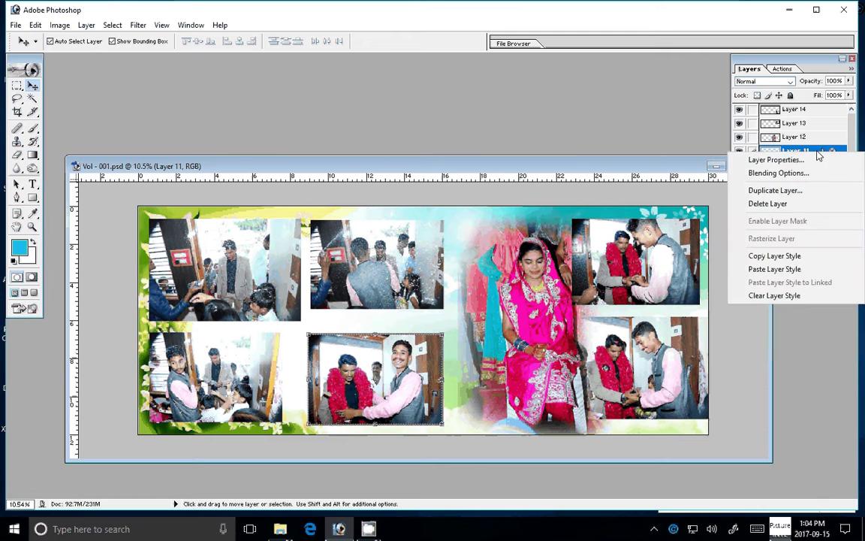
{"action": "left_click", "coordinate": [799, 254]}
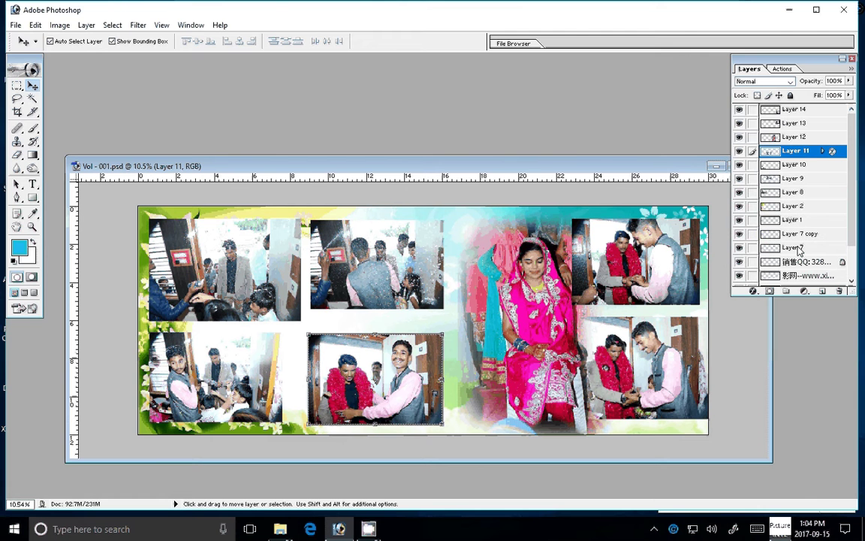
Paste the copied stroke style onto the top-left photo's Layer 8
{"action": "left_click", "coordinate": [792, 193]}
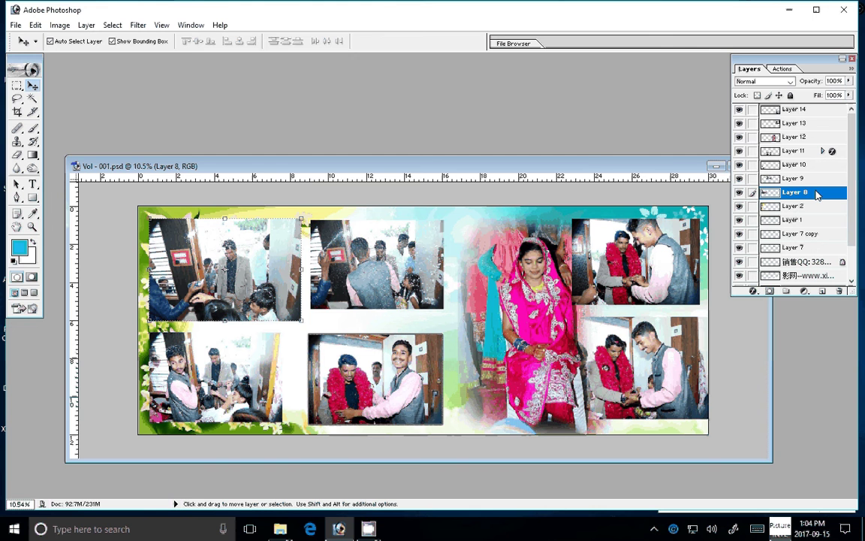
{"action": "double_click", "coordinate": [818, 195]}
{"action": "key", "text": "Return"}
{"action": "right_click", "coordinate": [832, 196]}
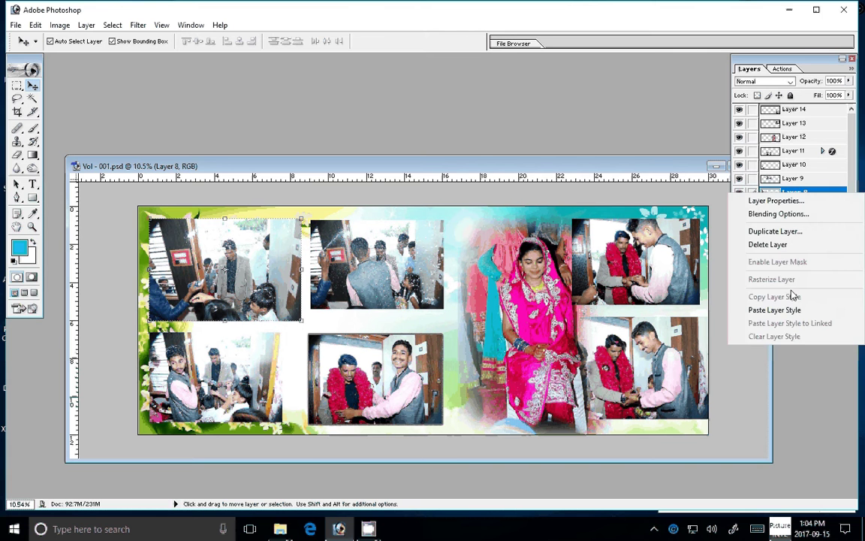
{"action": "left_click", "coordinate": [781, 309]}
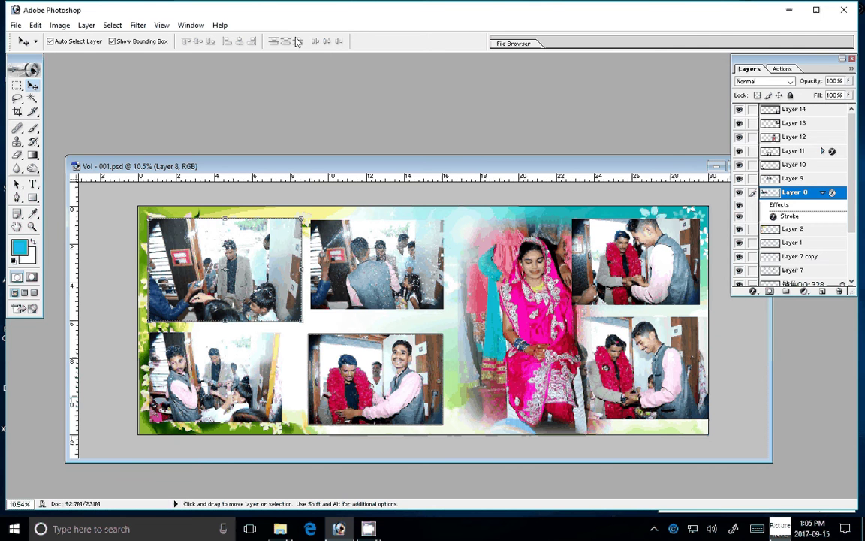
Paste the copied stroke style onto Layer 9
{"action": "left_click", "coordinate": [833, 180]}
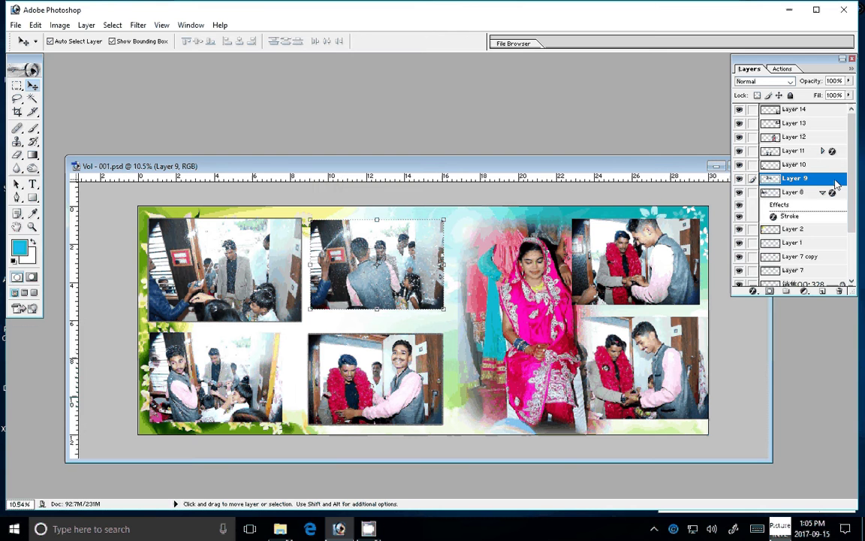
{"action": "double_click", "coordinate": [836, 184]}
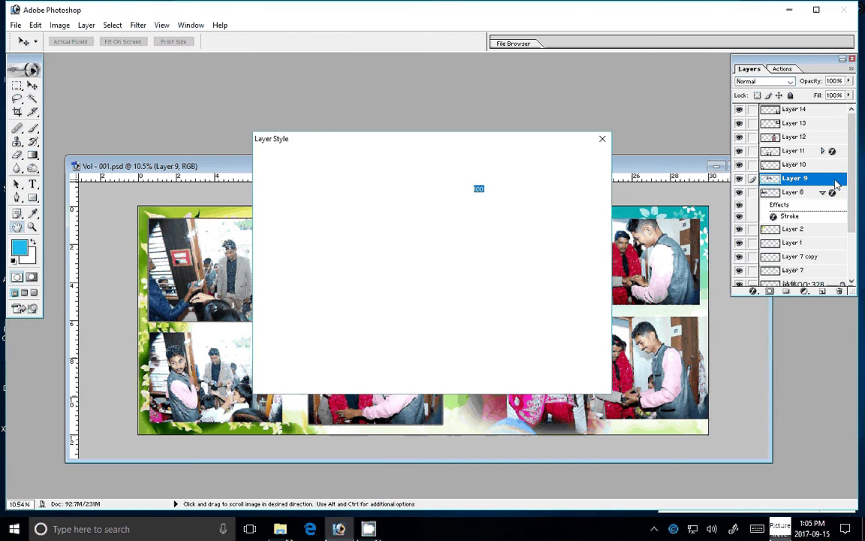
{"action": "left_click", "coordinate": [582, 178]}
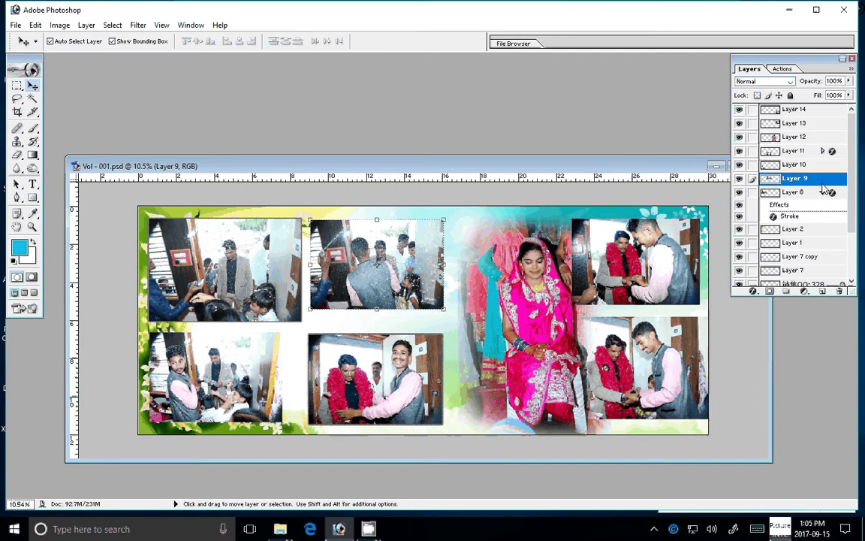
{"action": "right_click", "coordinate": [824, 181]}
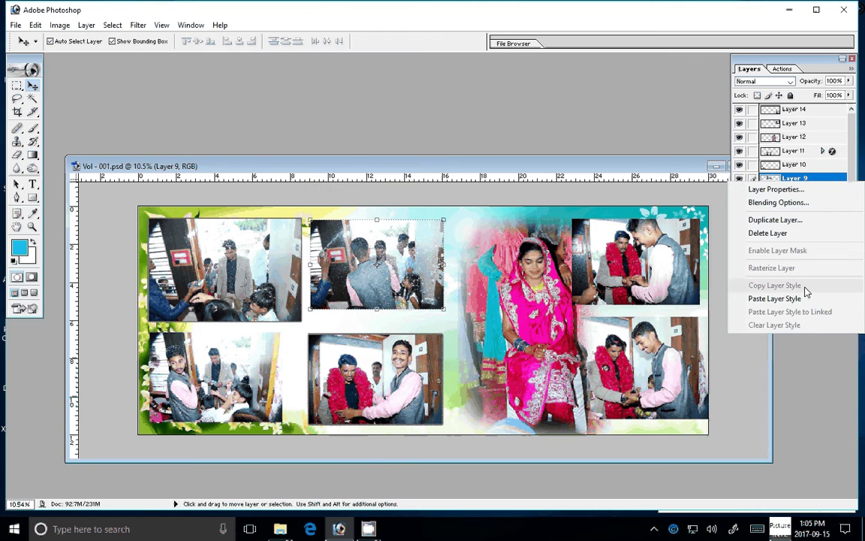
{"action": "left_click", "coordinate": [804, 298]}
Paste the copied stroke style onto Layer 10, the bottom-left photo
{"action": "left_click", "coordinate": [213, 393]}
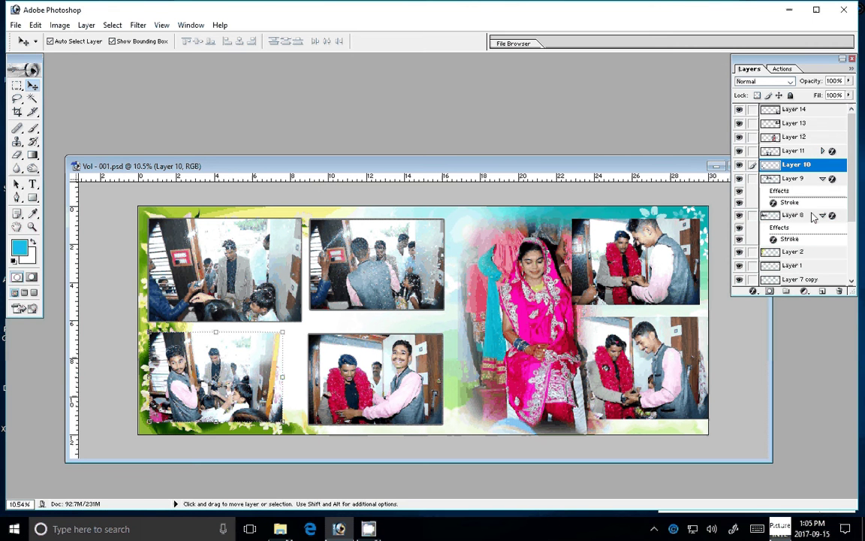
{"action": "double_click", "coordinate": [835, 166]}
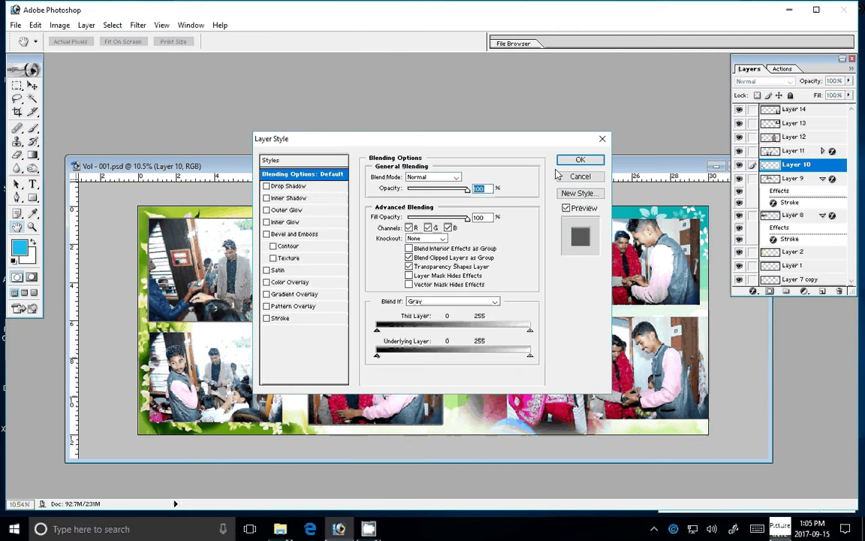
{"action": "left_click", "coordinate": [559, 176]}
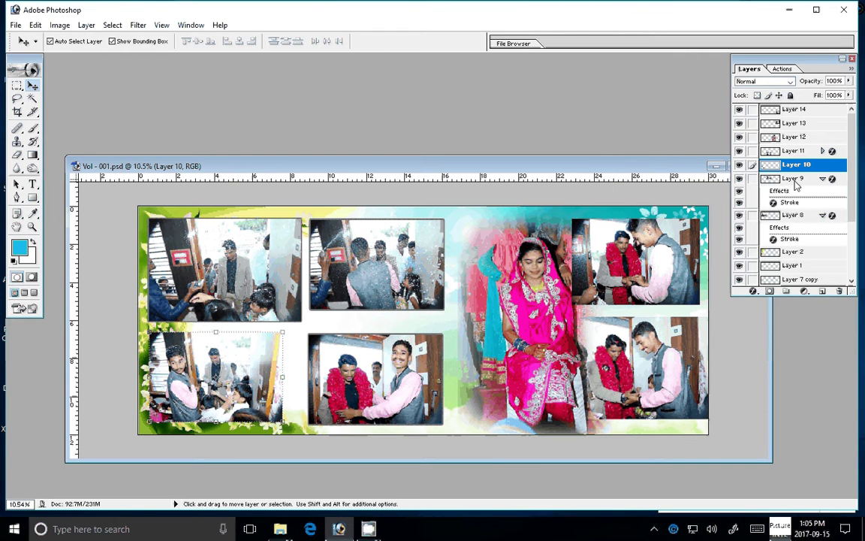
{"action": "double_click", "coordinate": [830, 165]}
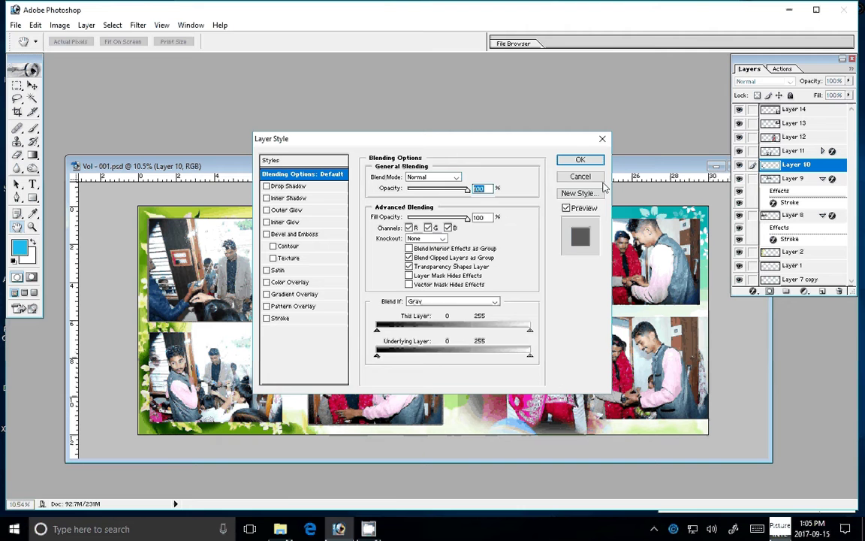
{"action": "left_click", "coordinate": [599, 177]}
{"action": "right_click", "coordinate": [831, 165]}
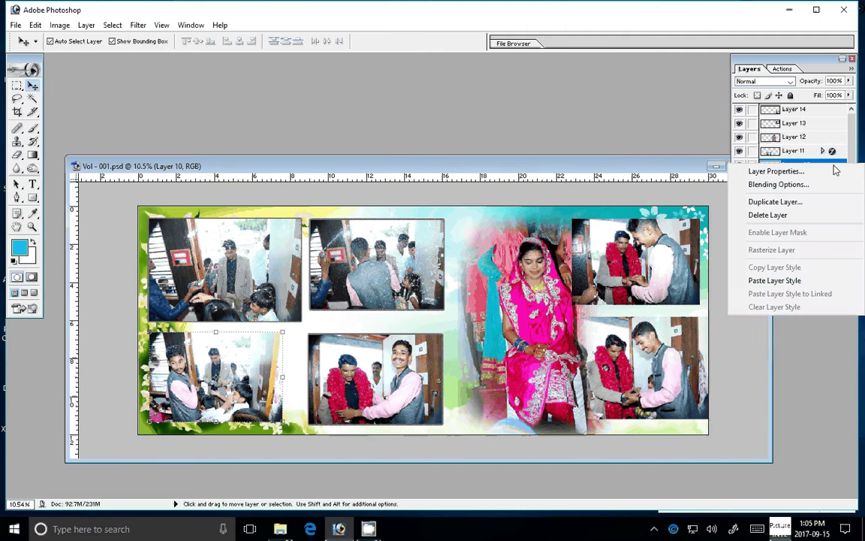
{"action": "left_click", "coordinate": [785, 280]}
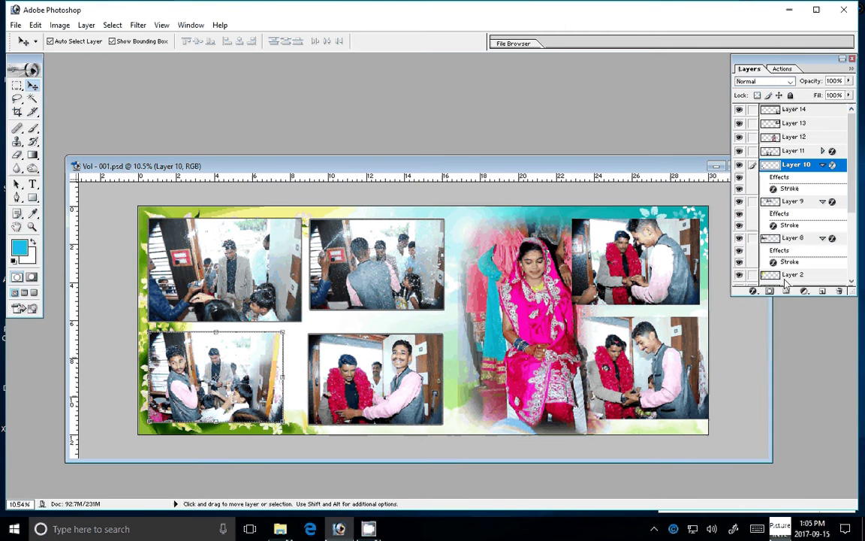
Paste the copied stroke style onto Layer 13, the top-right photo
{"action": "left_click", "coordinate": [794, 122]}
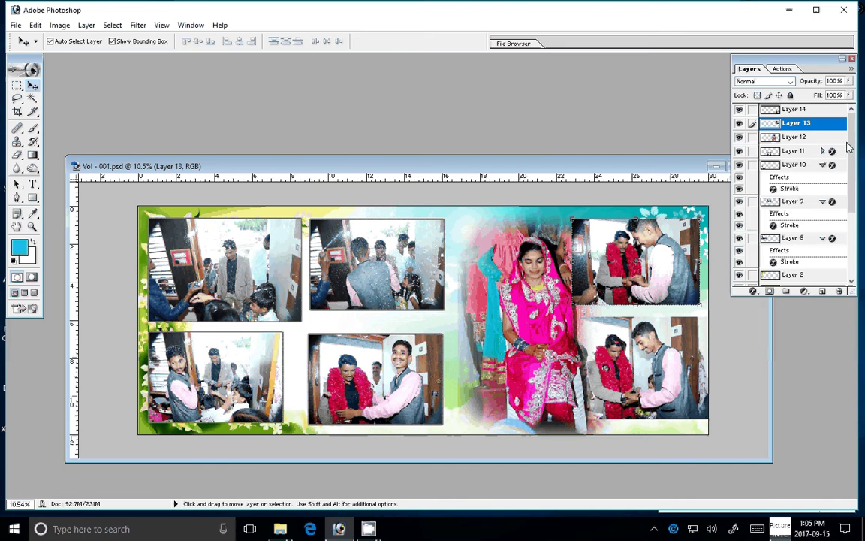
{"action": "right_click", "coordinate": [836, 126]}
{"action": "left_click", "coordinate": [657, 360]}
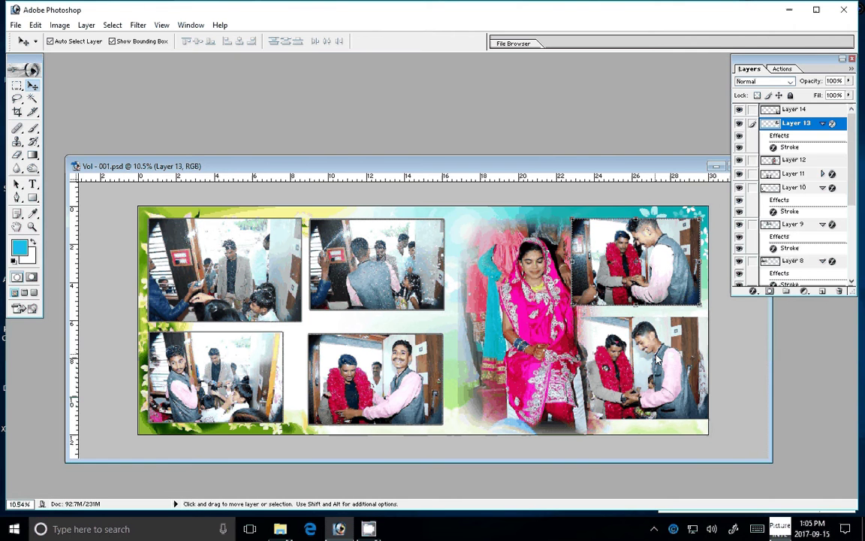
{"action": "left_click", "coordinate": [657, 359]}
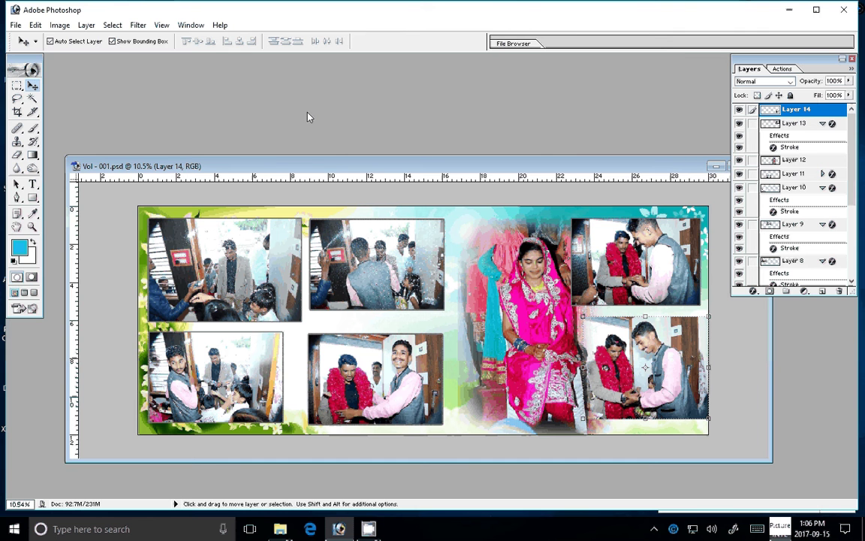
Flatten all photos and stroke frames of Vol - 001 into one Background layer via Layer > Flatten Image
{"action": "left_click", "coordinate": [87, 24]}
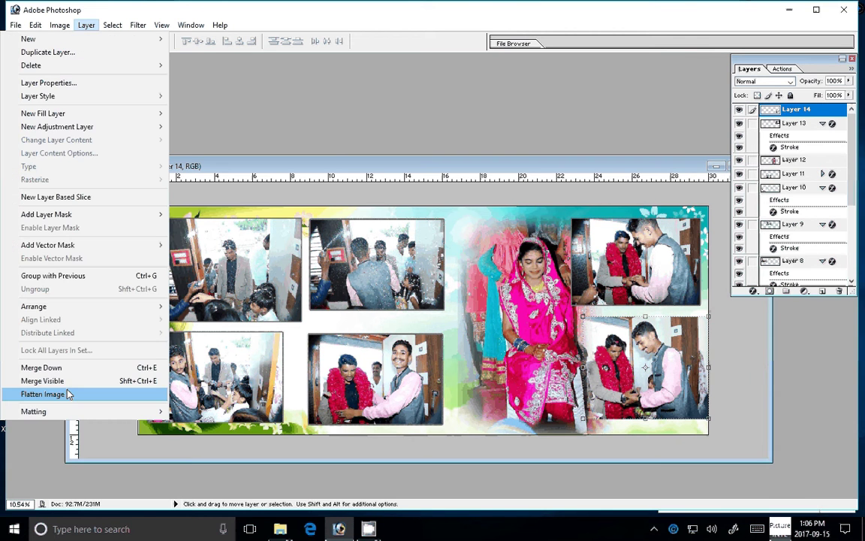
{"action": "left_click", "coordinate": [67, 394]}
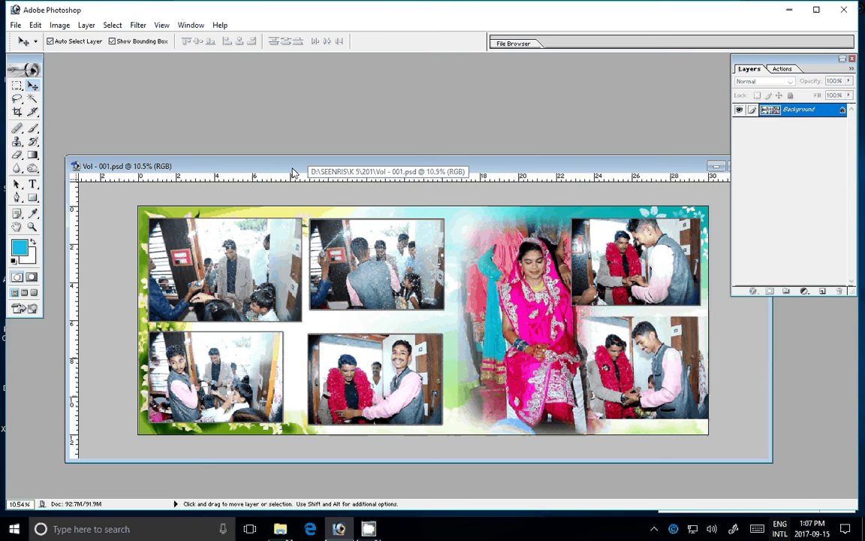
Start Save As and browse to the k 11 folder on LOCAL DISK (E:)
{"action": "left_click", "coordinate": [15, 25]}
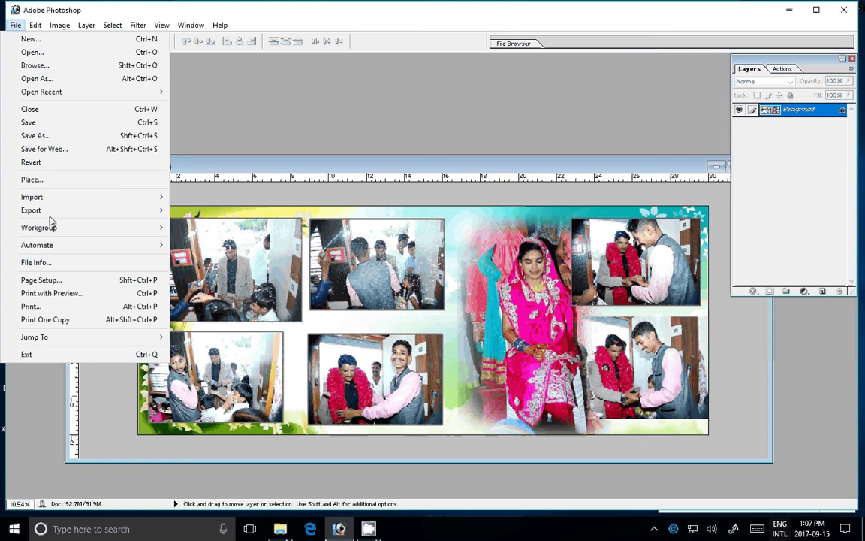
{"action": "left_click", "coordinate": [6, 192]}
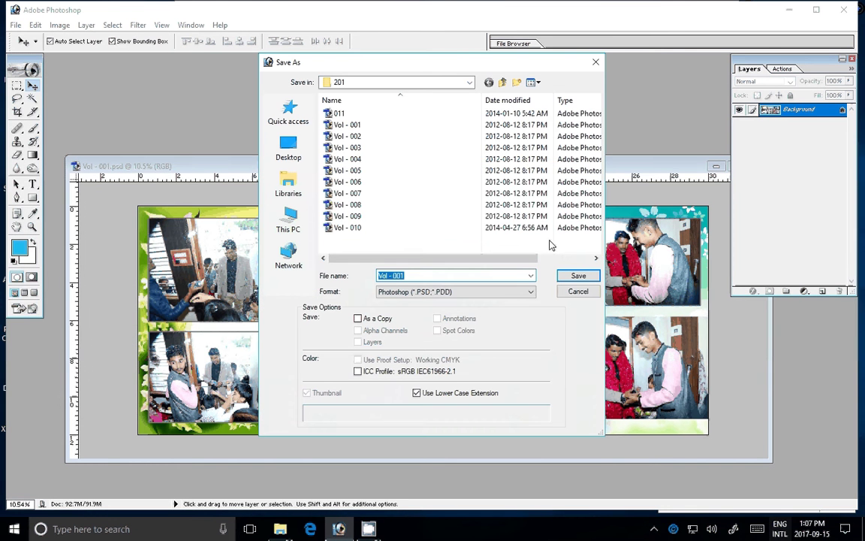
{"action": "left_click", "coordinate": [297, 238]}
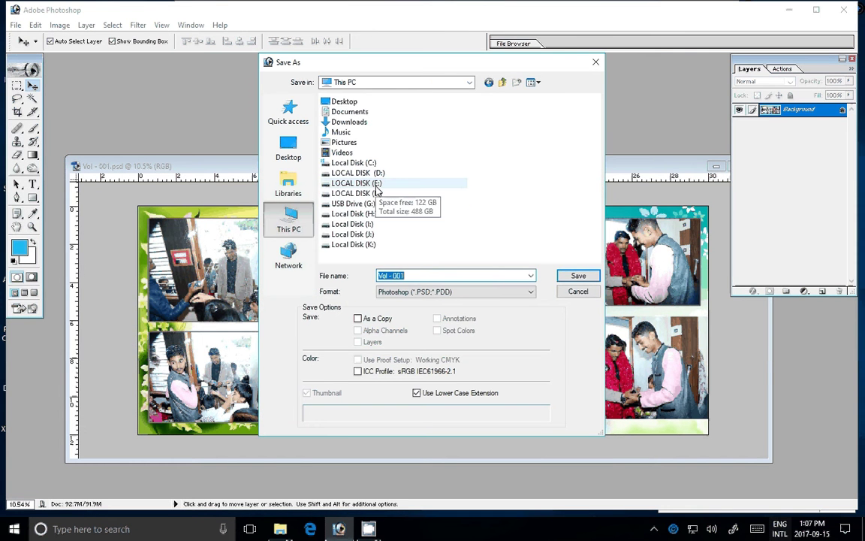
{"action": "left_click", "coordinate": [357, 184]}
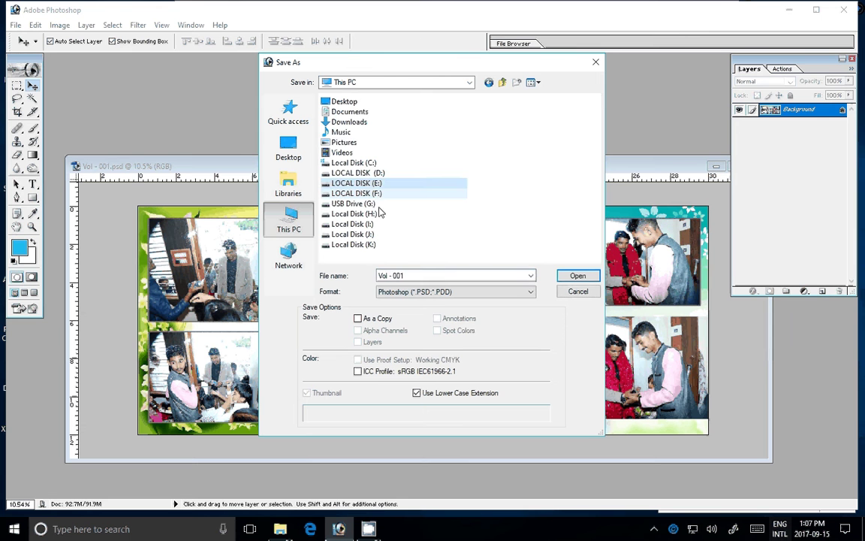
{"action": "key", "text": "Return"}
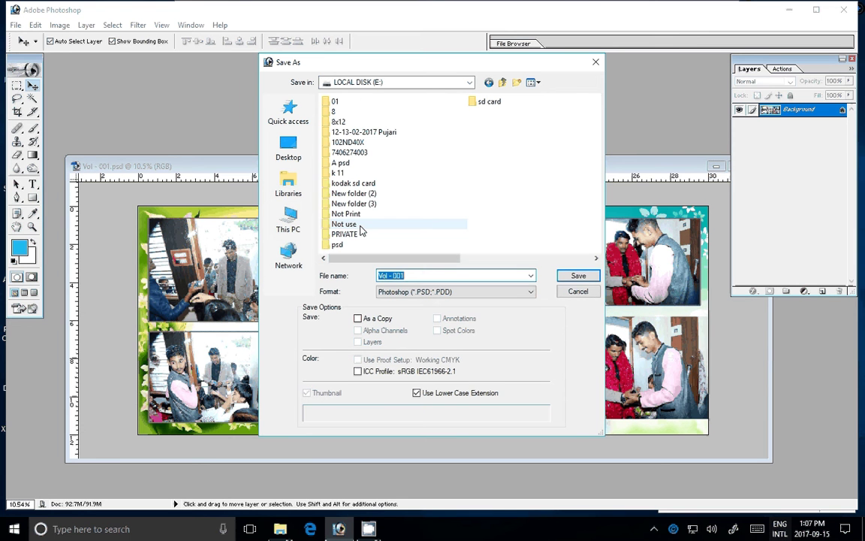
{"action": "left_click", "coordinate": [353, 173]}
{"action": "key", "text": "Return"}
Save the spread as JPEG named 03 at Maximum quality
{"action": "left_click", "coordinate": [481, 292]}
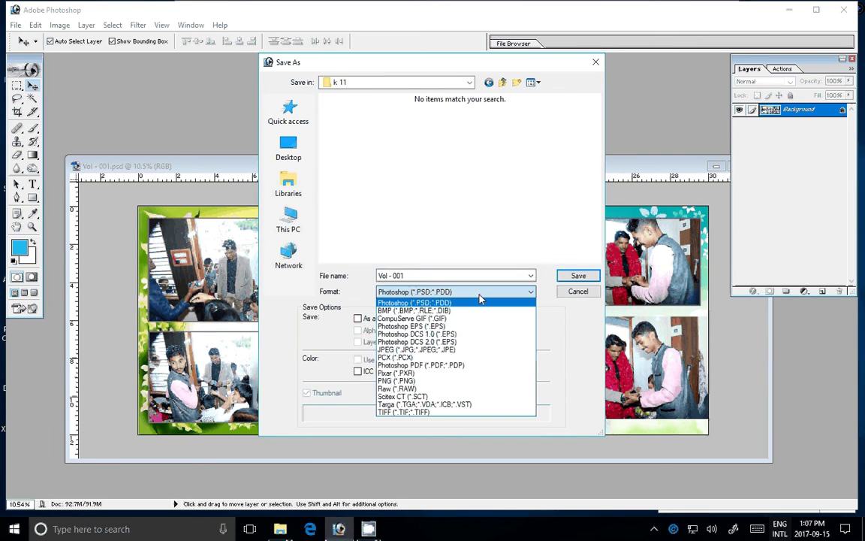
{"action": "left_click", "coordinate": [441, 350]}
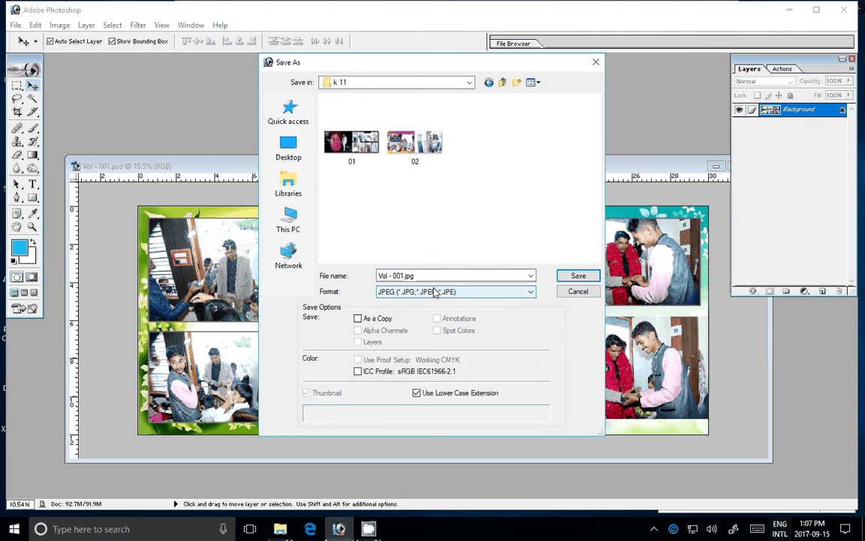
{"action": "left_click", "coordinate": [440, 291]}
{"action": "left_click", "coordinate": [439, 276]}
{"action": "type", "text": "0"}
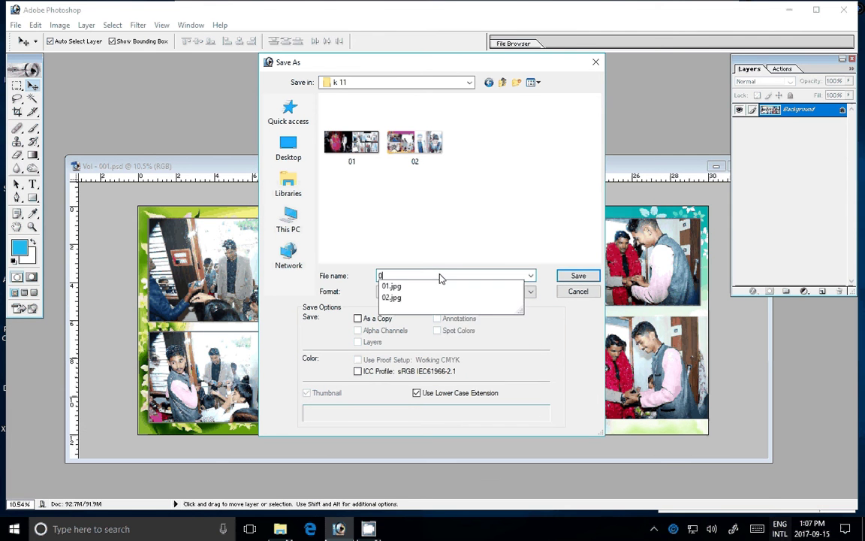
{"action": "type", "text": "3"}
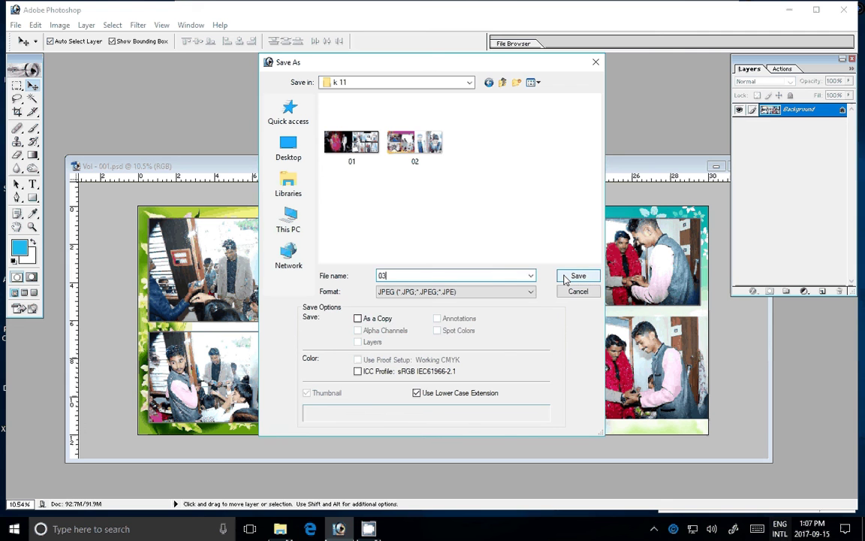
{"action": "left_click", "coordinate": [577, 276]}
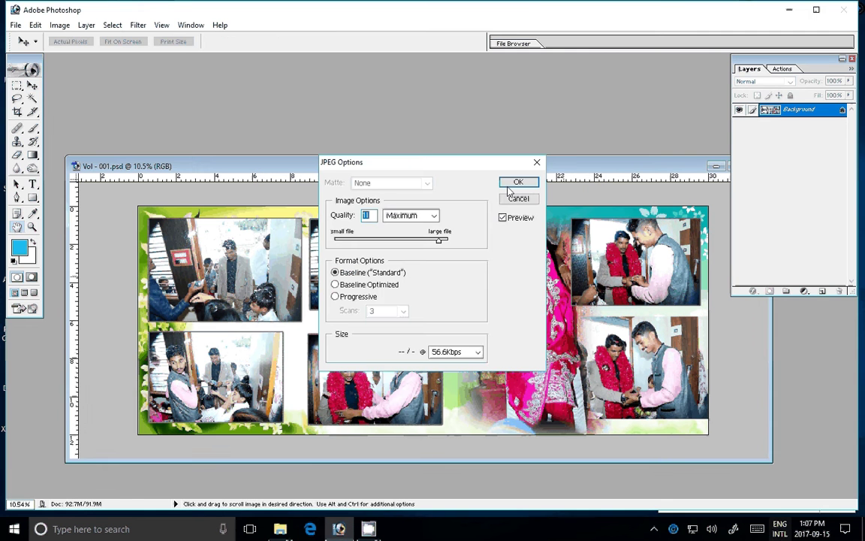
{"action": "left_click", "coordinate": [508, 185]}
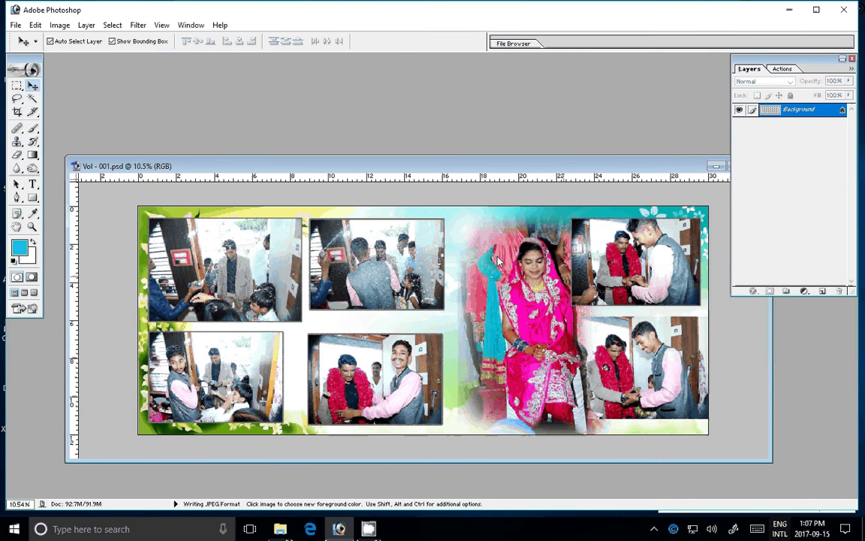